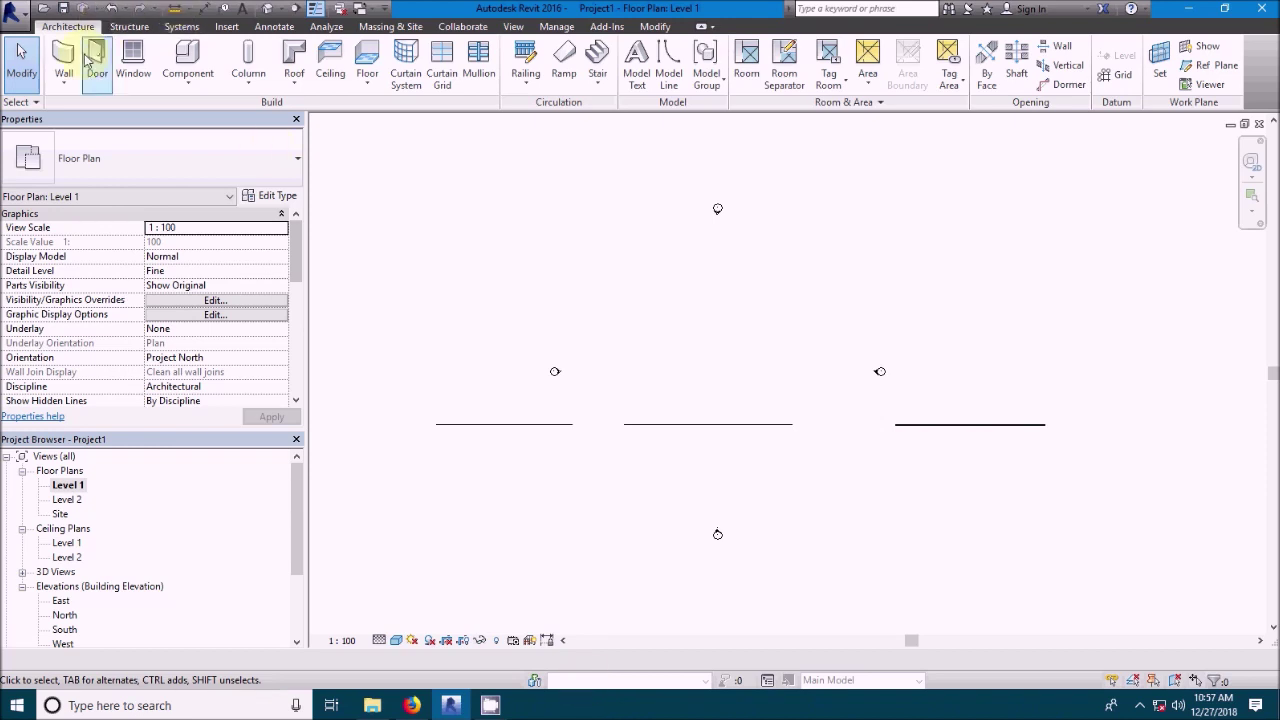
- Start an architectural wall and look through the curtain wall types available in the wall type list
click(66, 80)
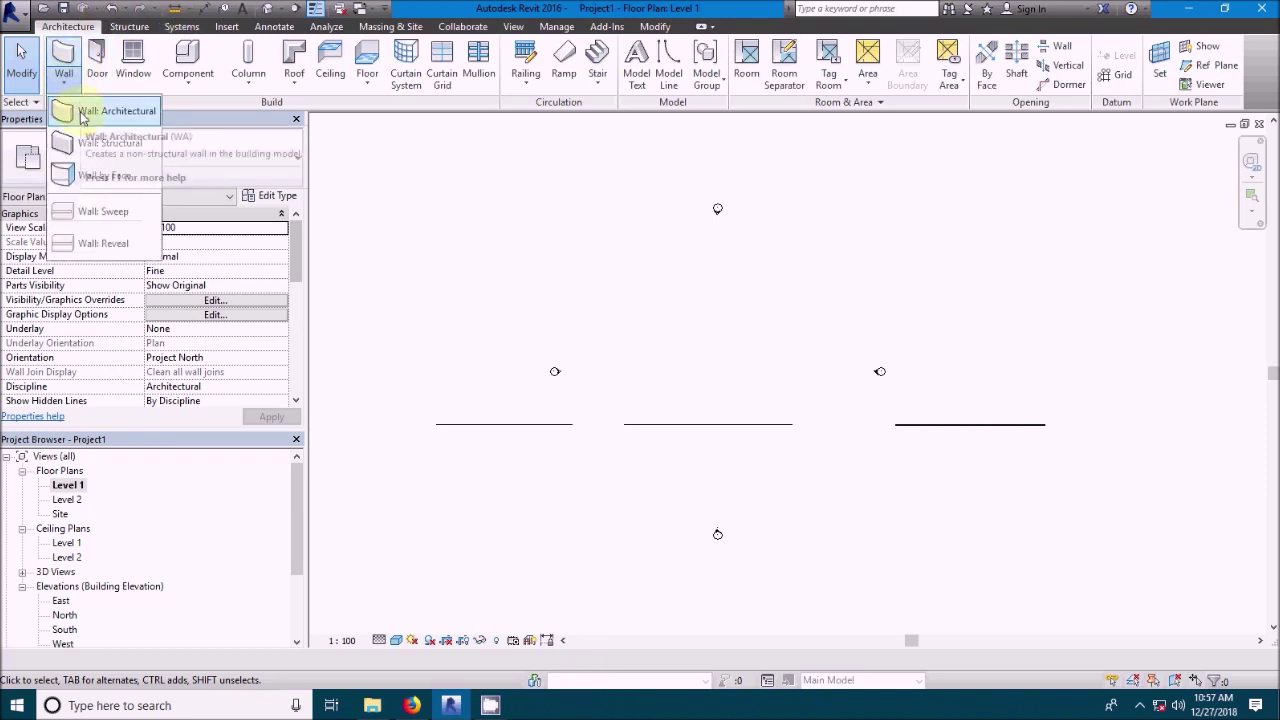
click(84, 116)
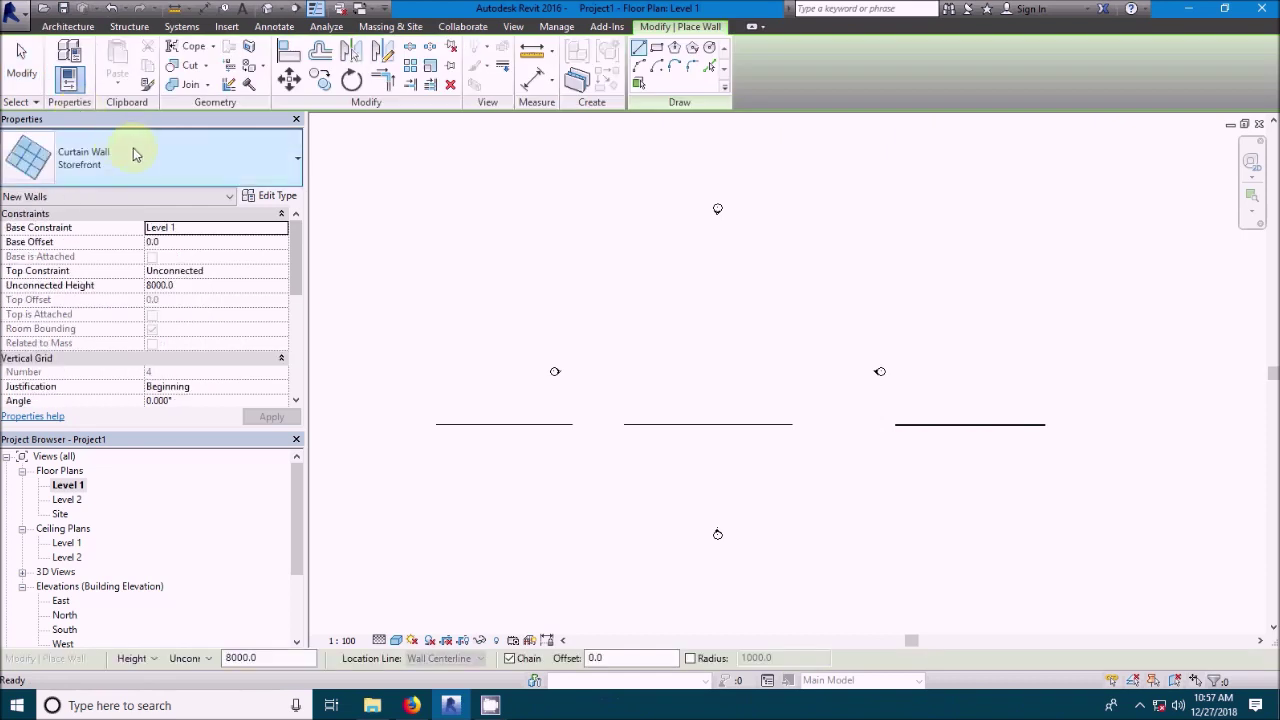
click(133, 150)
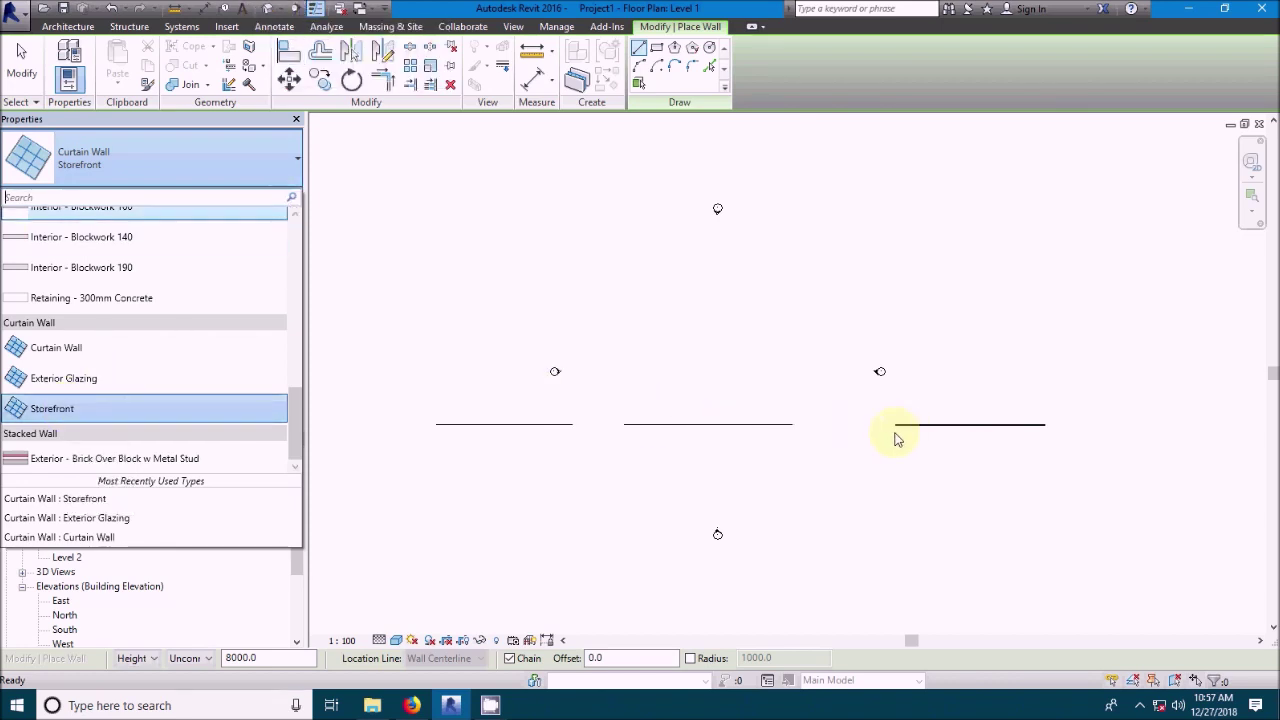
click(270, 8)
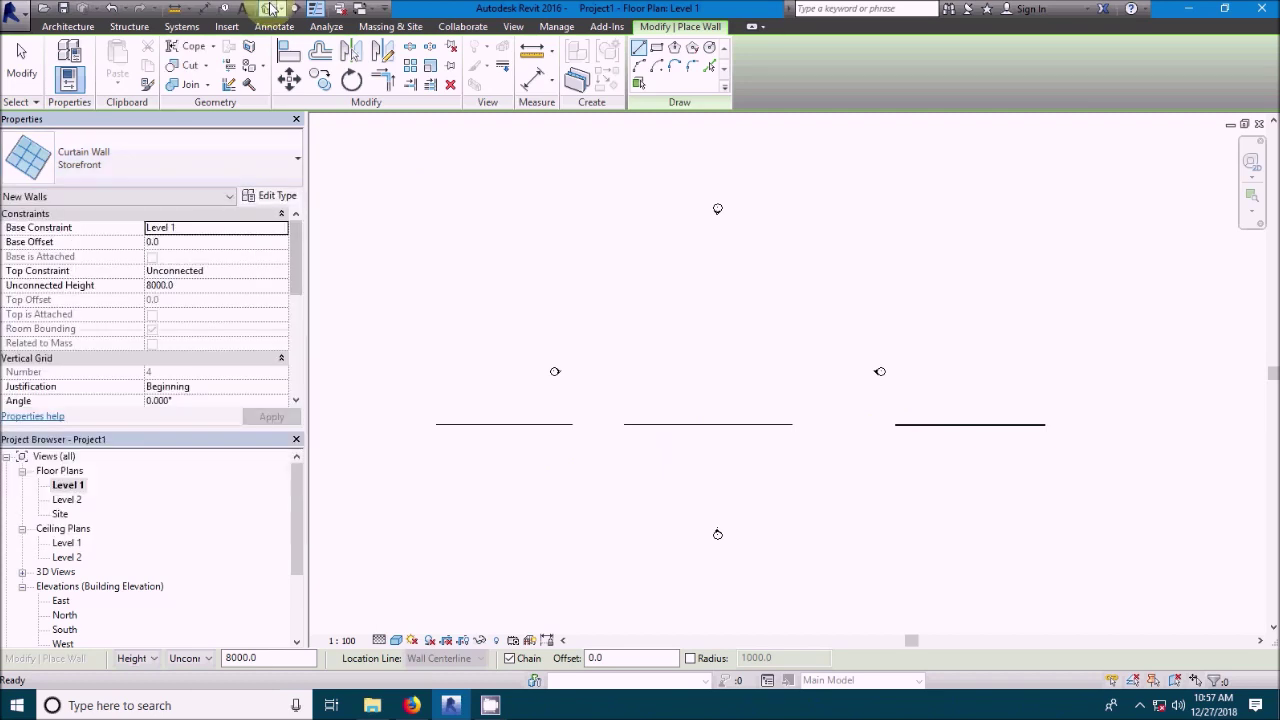
- Open the default 3D view, compare the three existing curtain walls, and leave wall placement
click(270, 8)
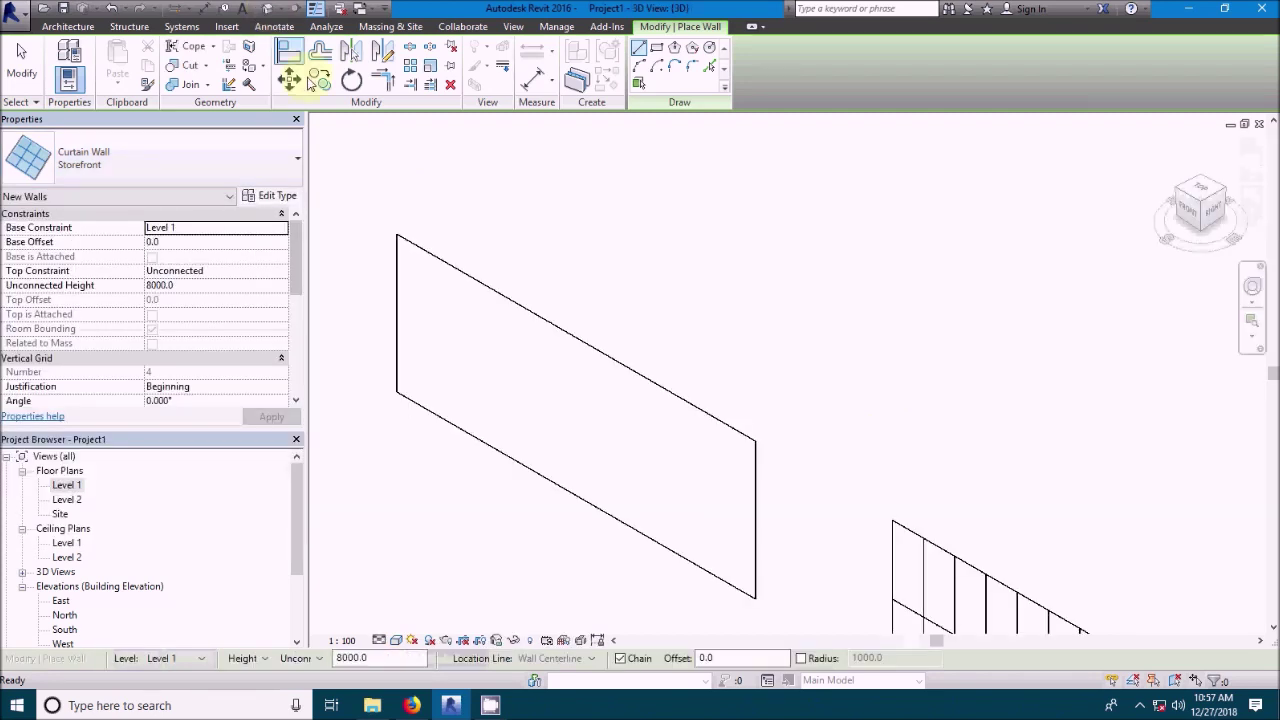
right_click(857, 65)
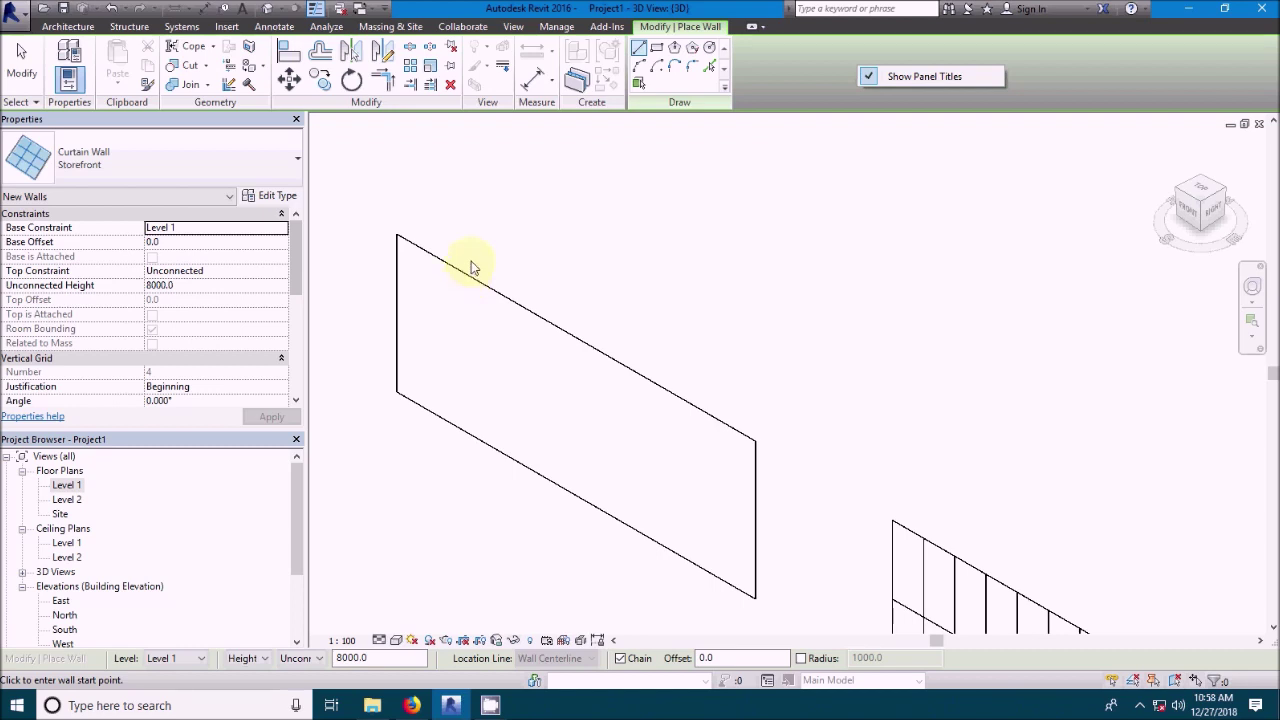
scroll(700, 266, down, 4)
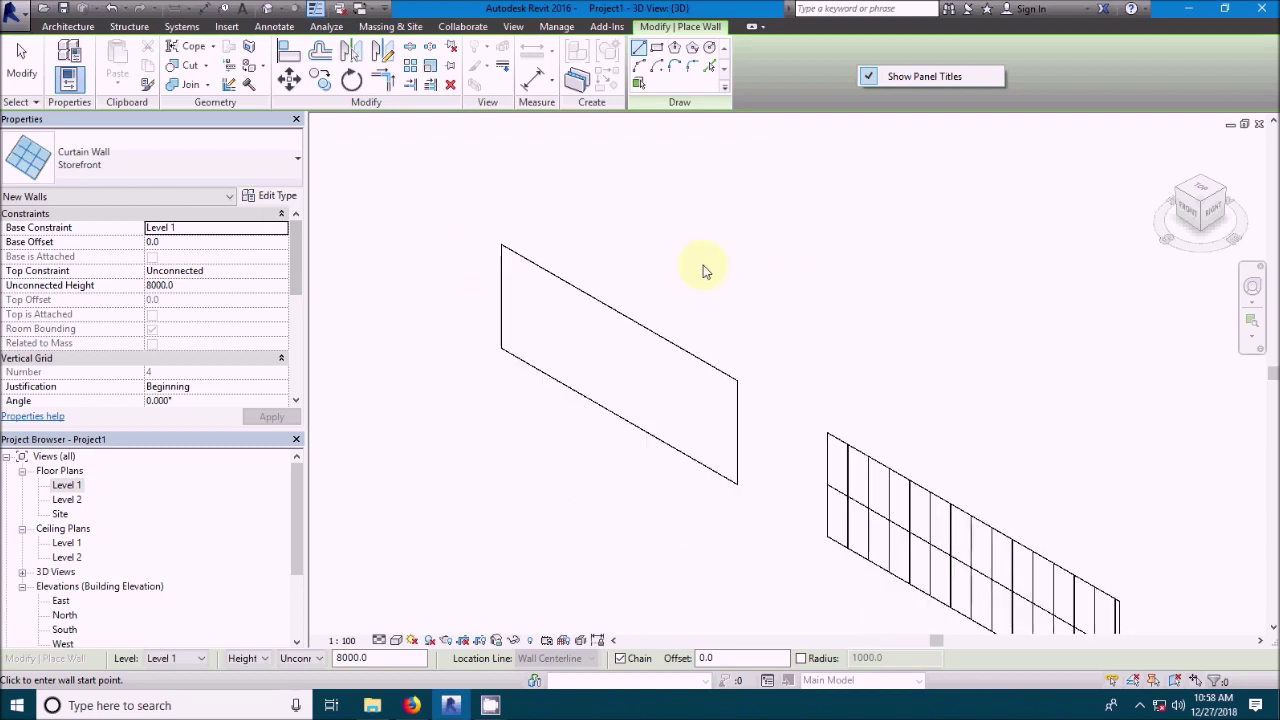
scroll(927, 495, up, 2)
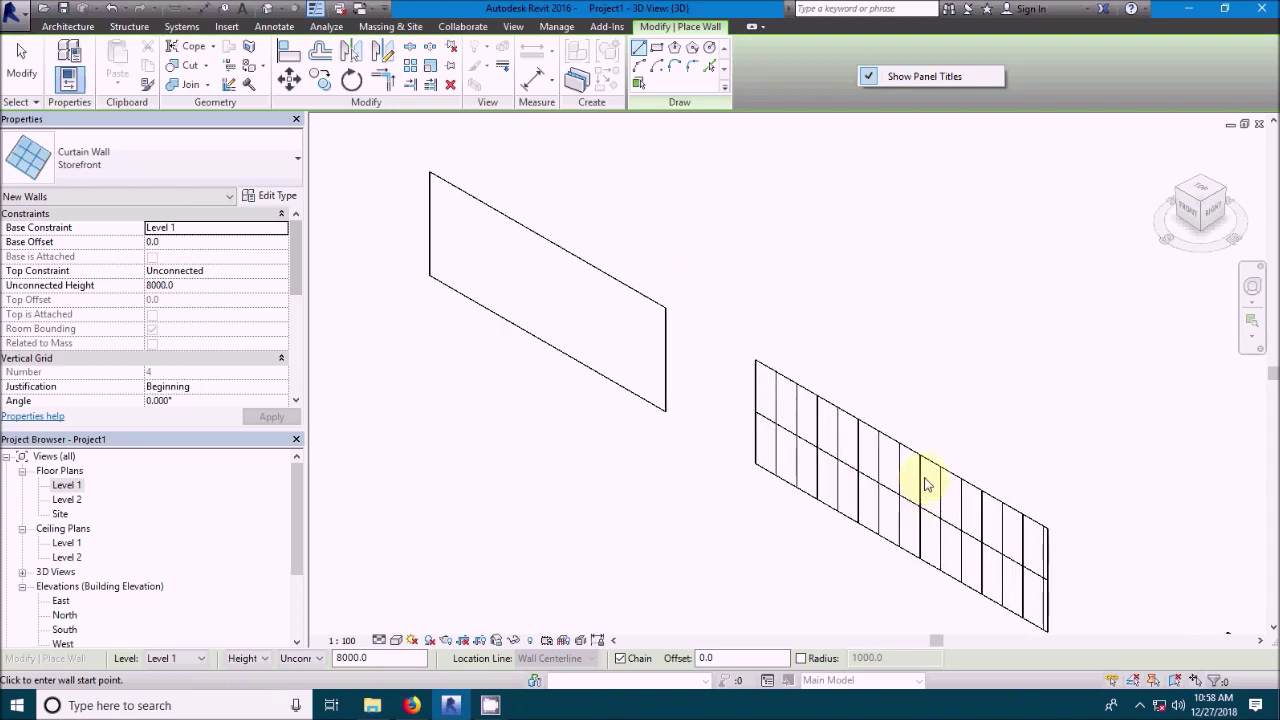
scroll(573, 424, down, 3)
scroll(1055, 597, up, 2)
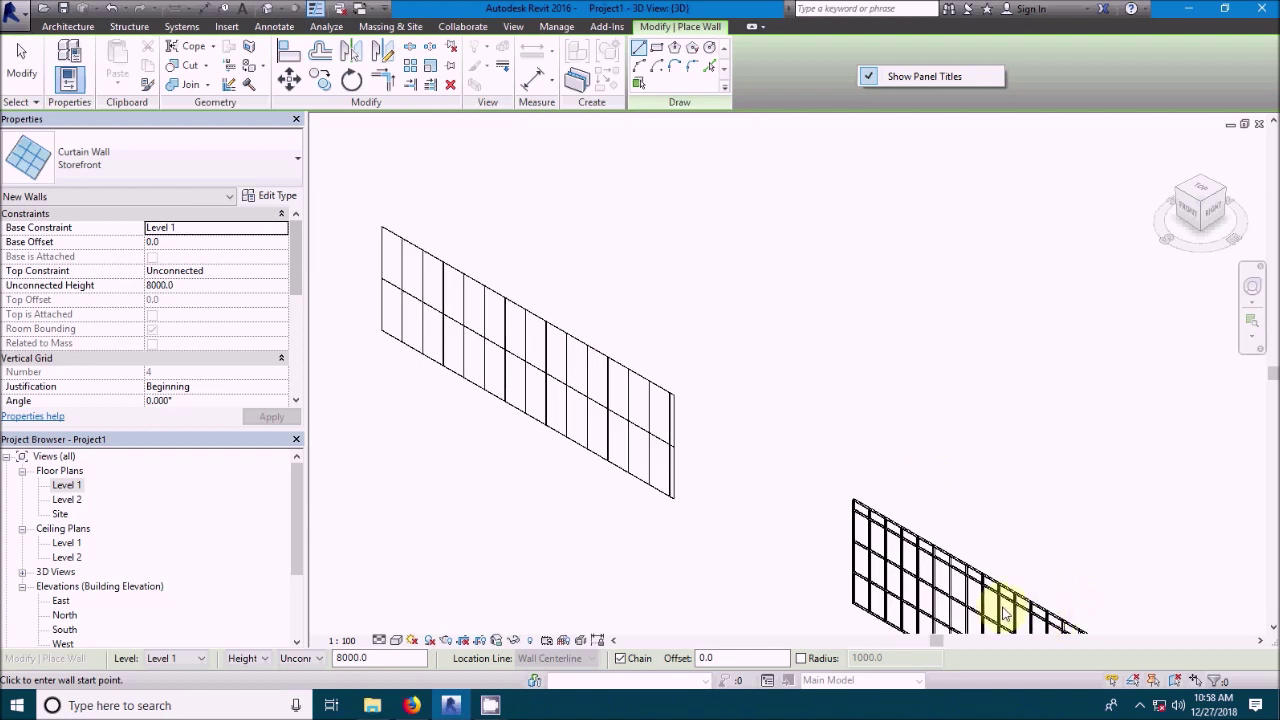
scroll(1003, 613, down, 3)
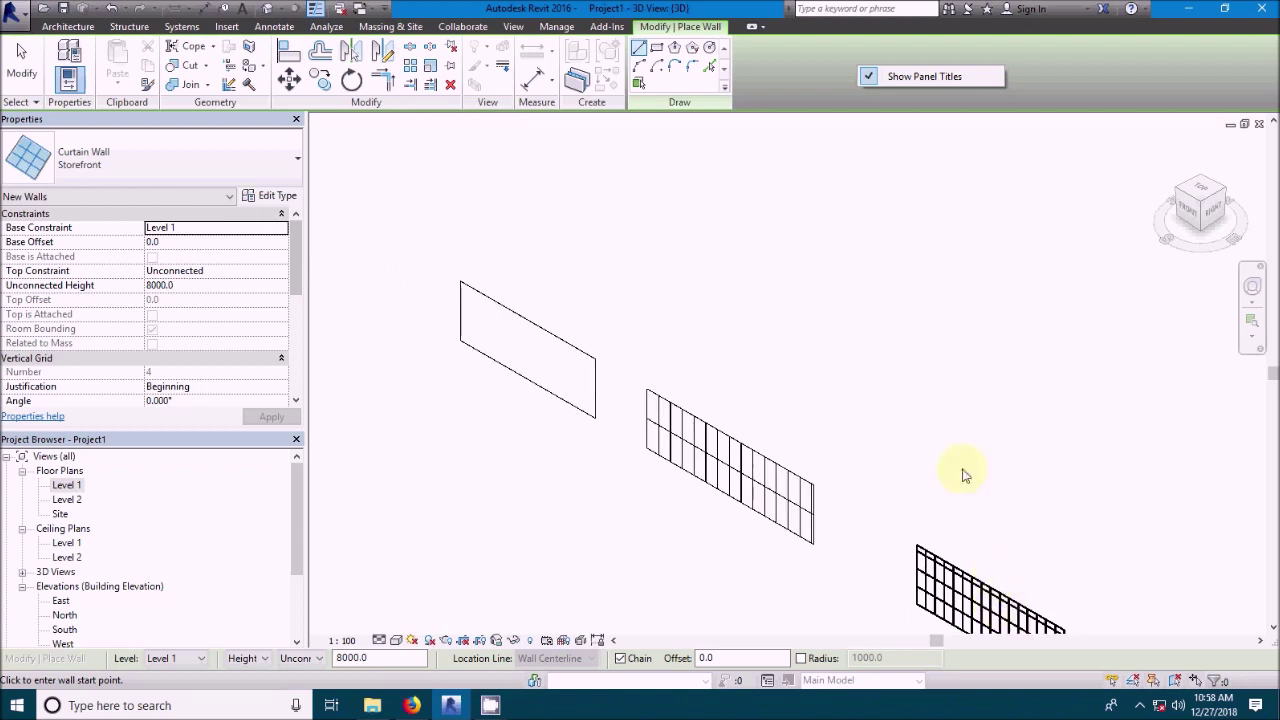
scroll(503, 322, up, 2)
scroll(503, 315, up, 1)
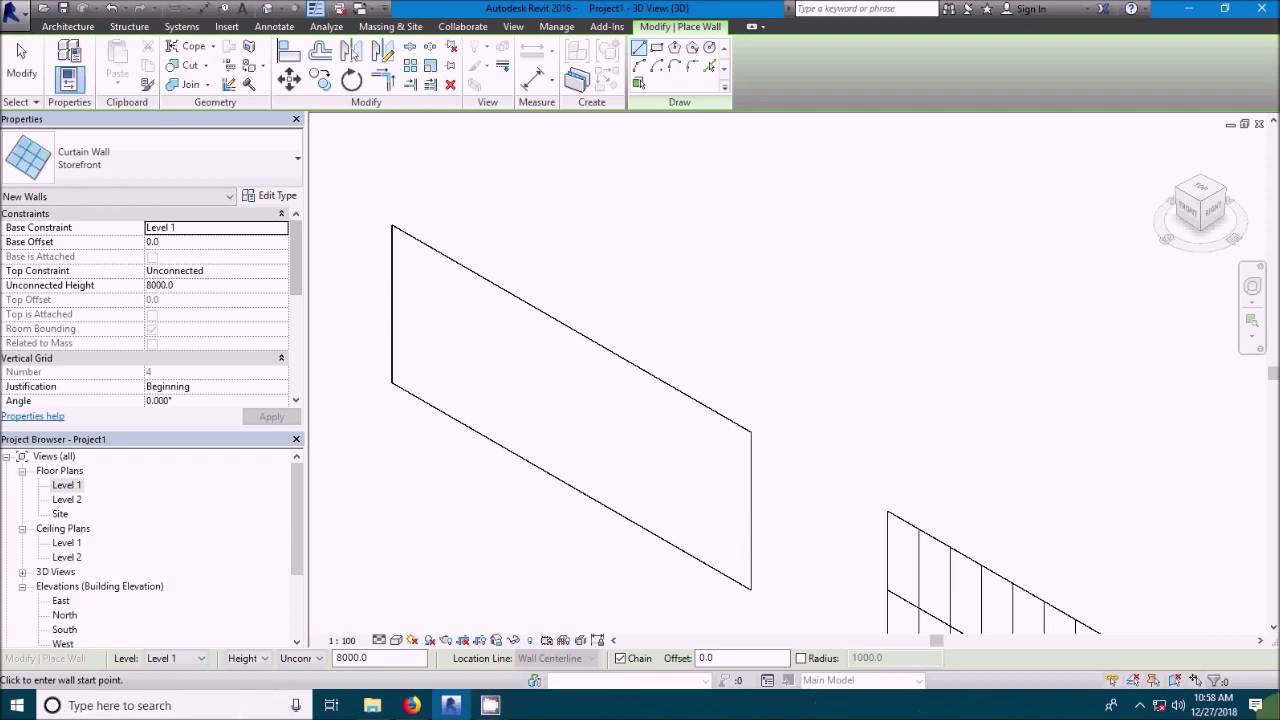
key(Escape)
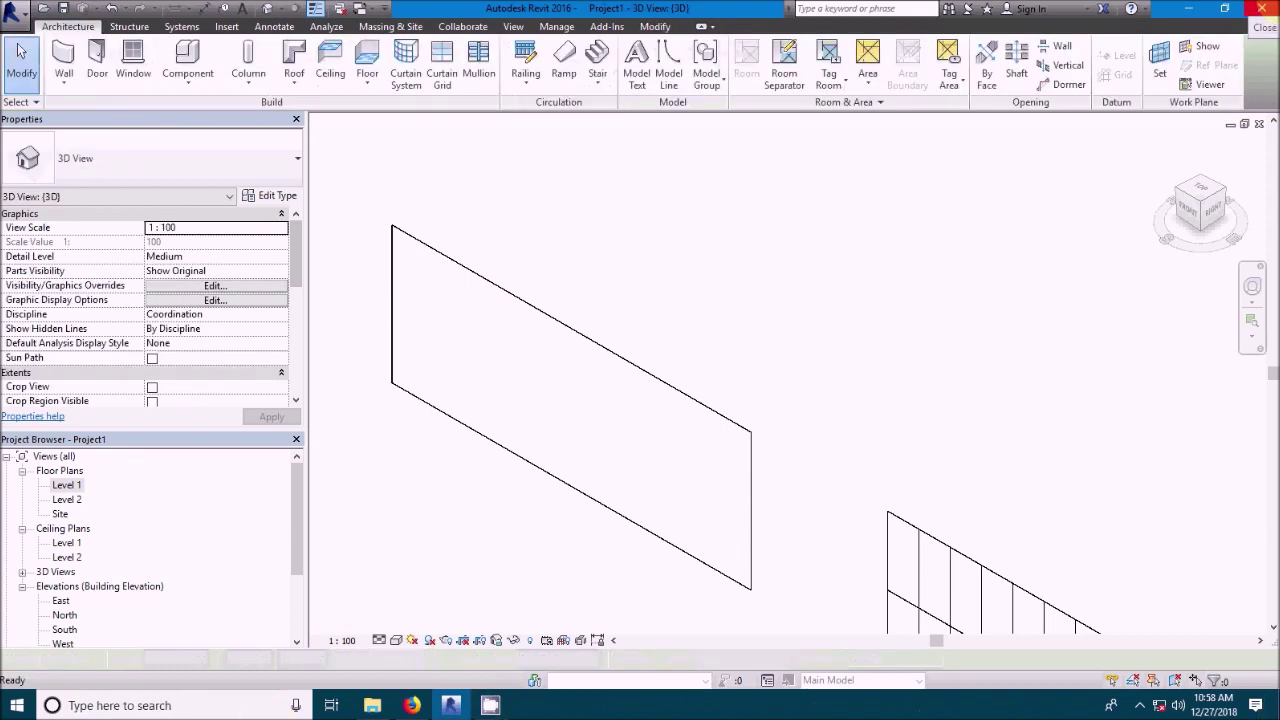
- Set the vertical grid layout to Fixed Distance in the type properties of the undivided curtain wall
click(393, 243)
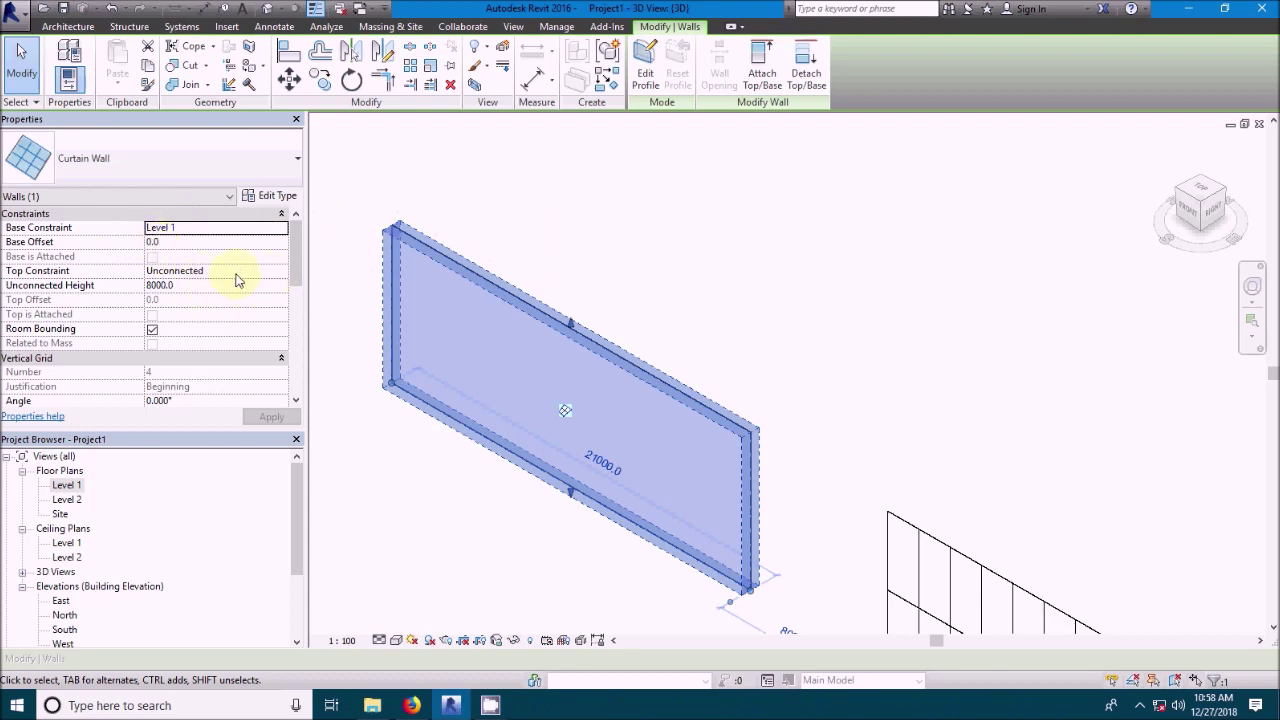
click(270, 196)
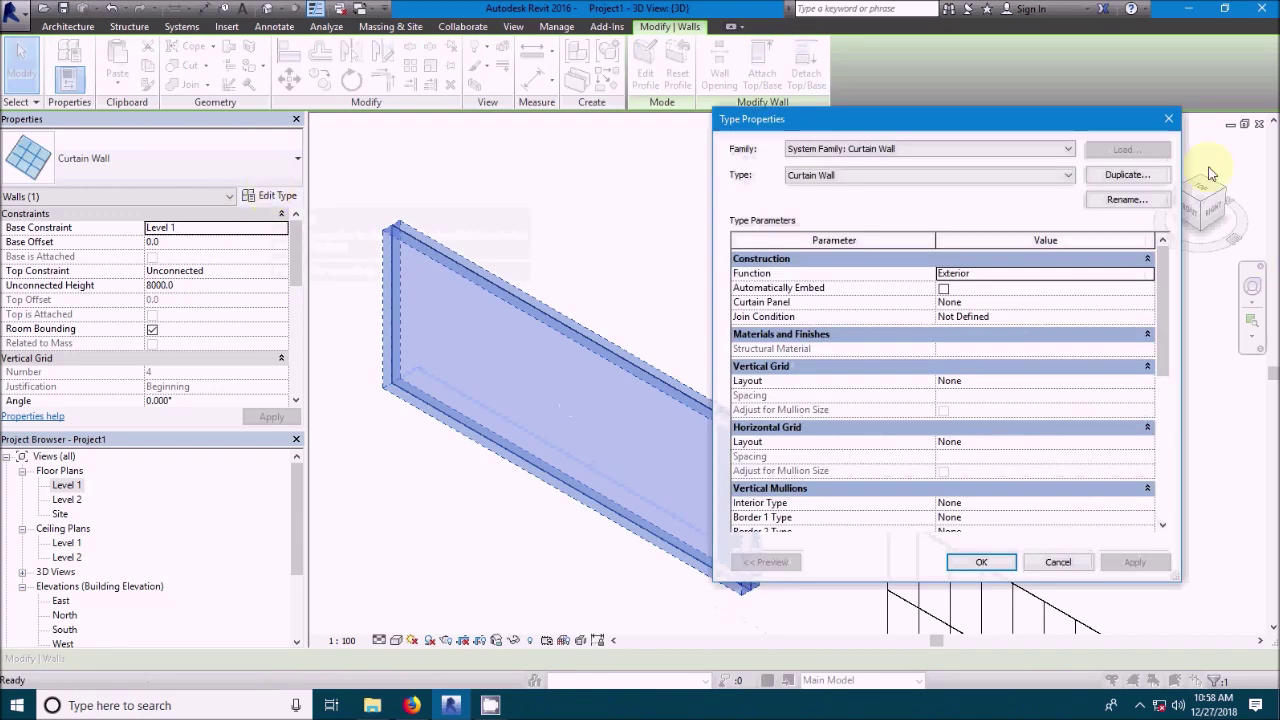
drag(1080, 128, 387, 87)
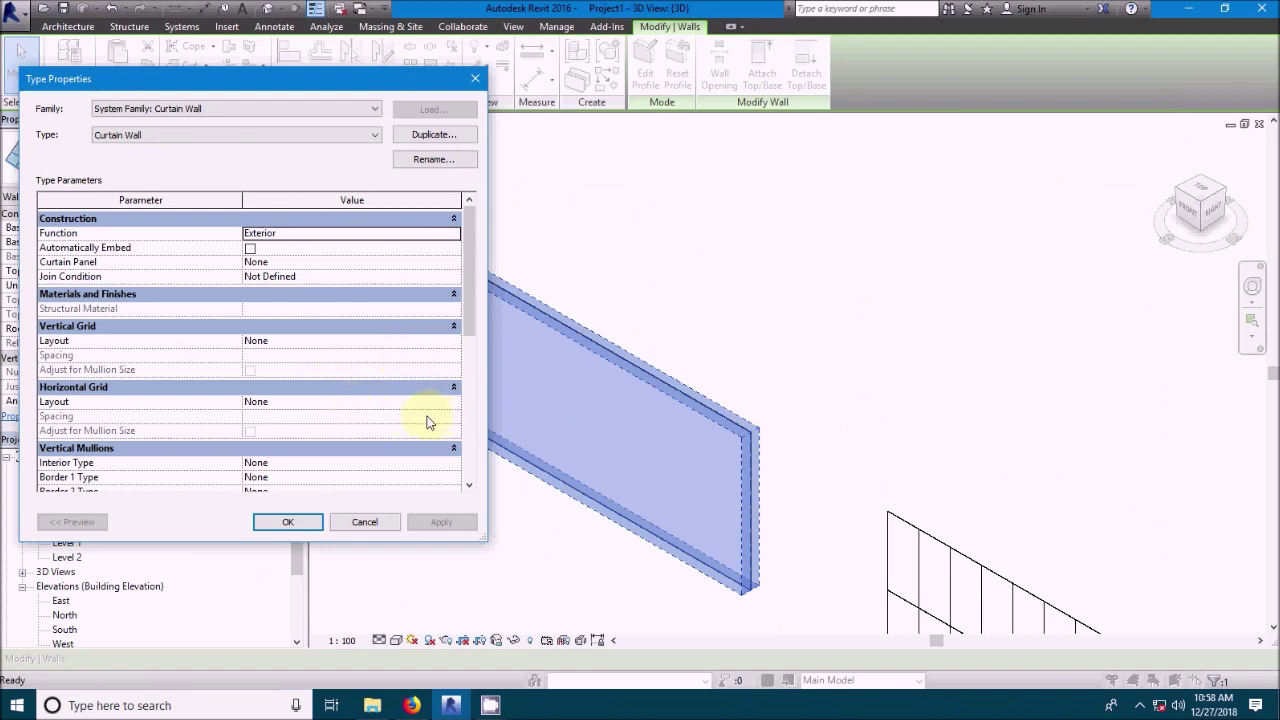
click(455, 342)
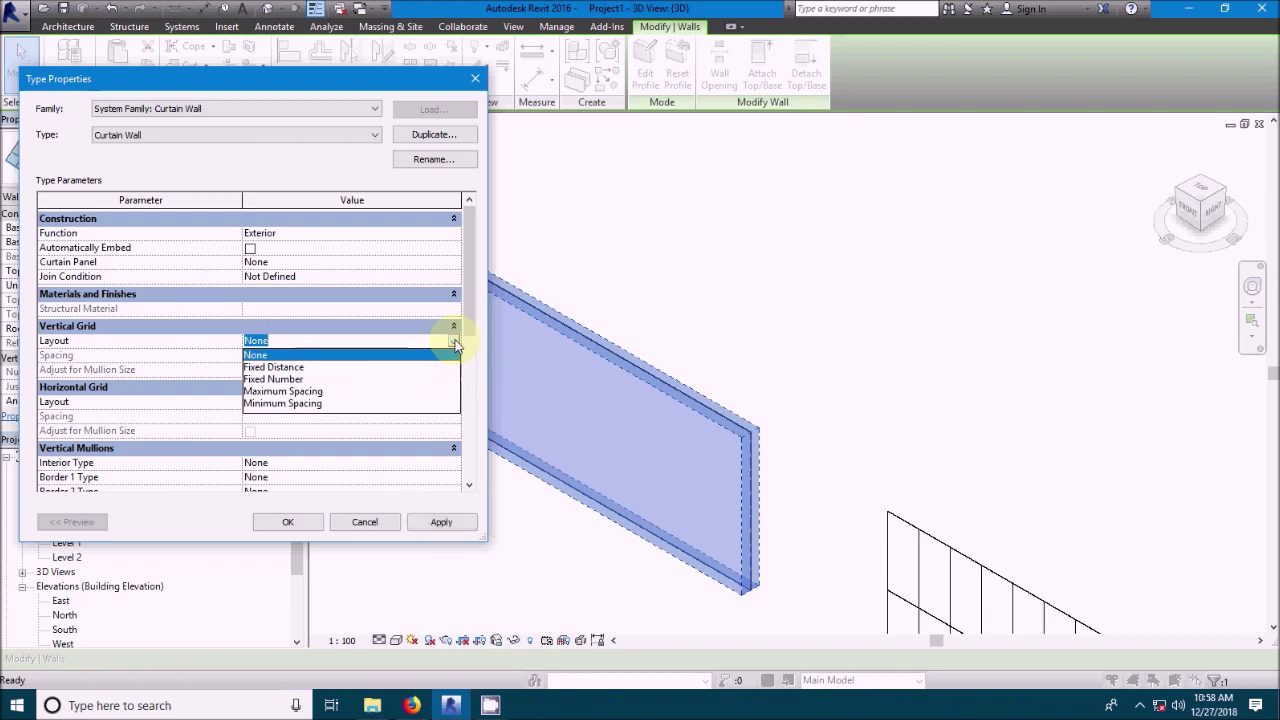
click(292, 369)
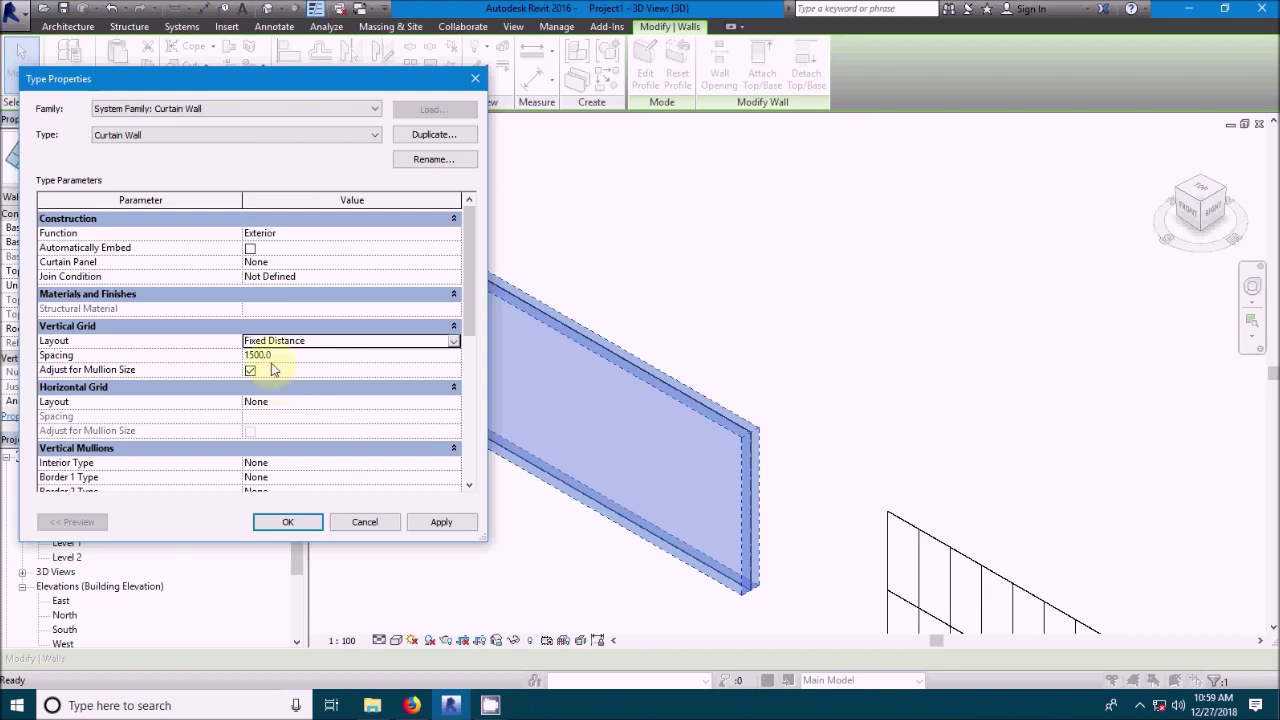
click(450, 528)
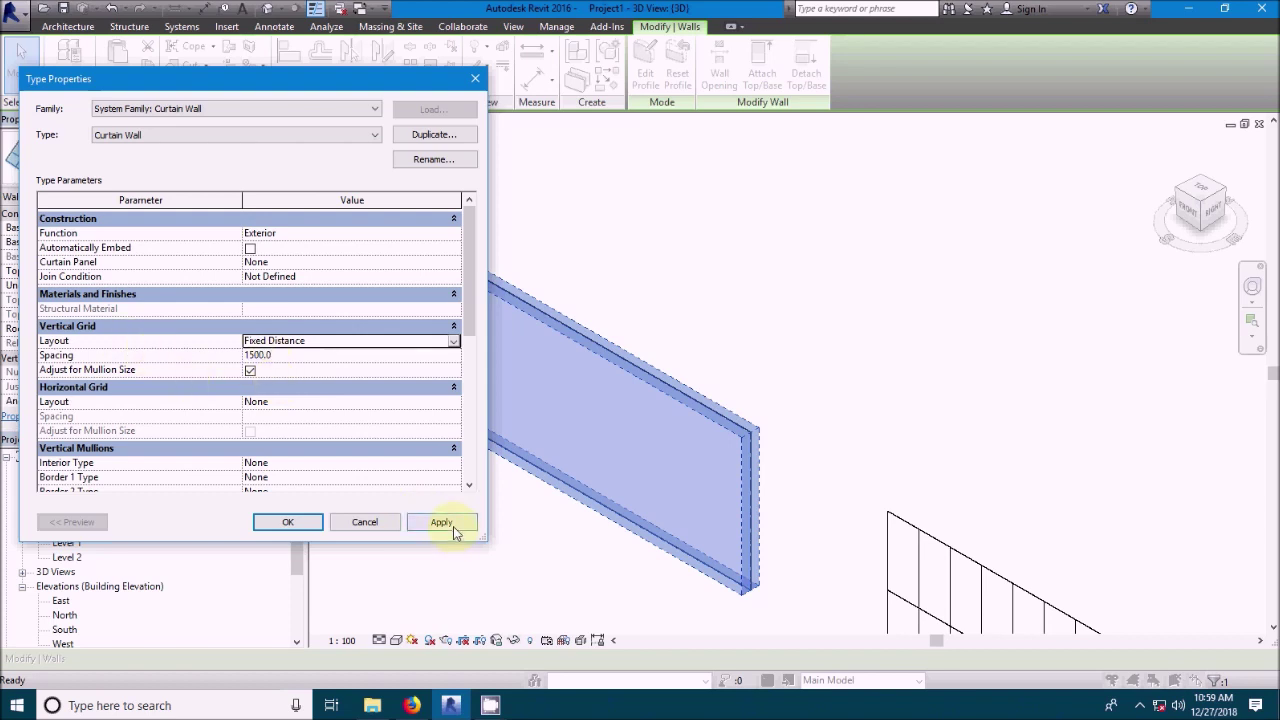
click(287, 522)
- Examine the vertical grid divisions along the edited curtain wall, then deselect it
scroll(418, 312, up, 2)
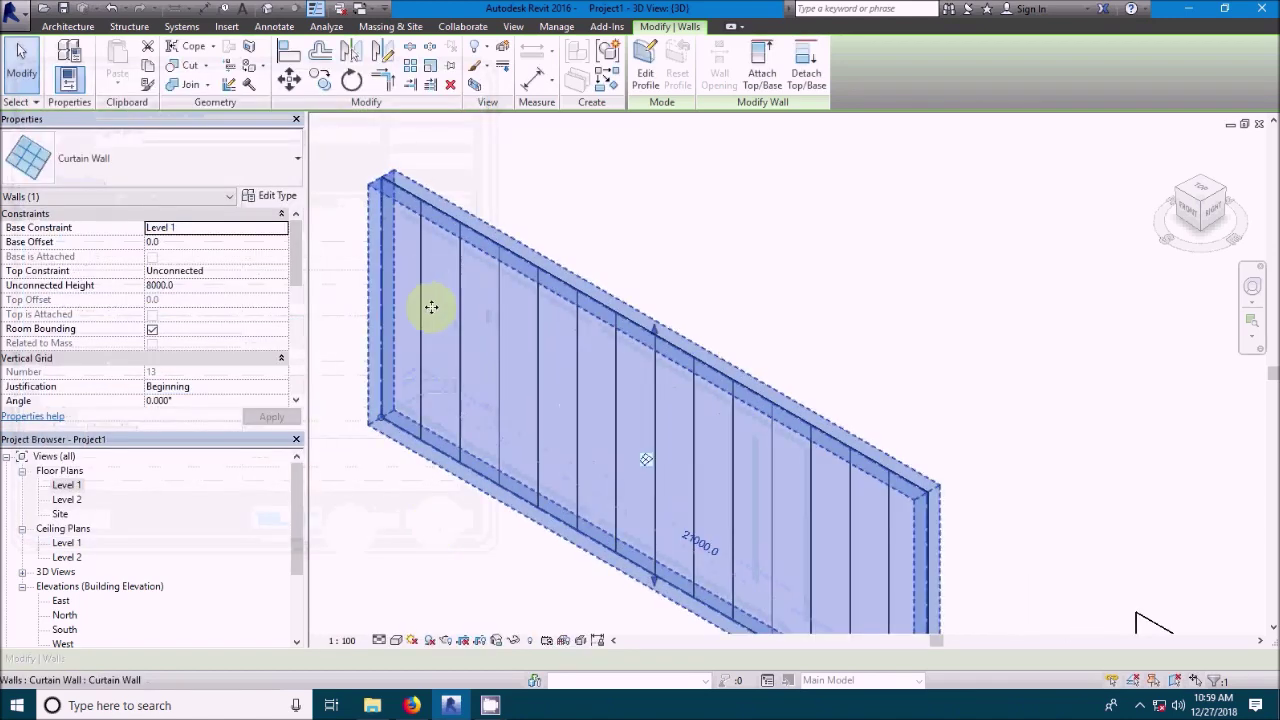
scroll(449, 302, down, 1)
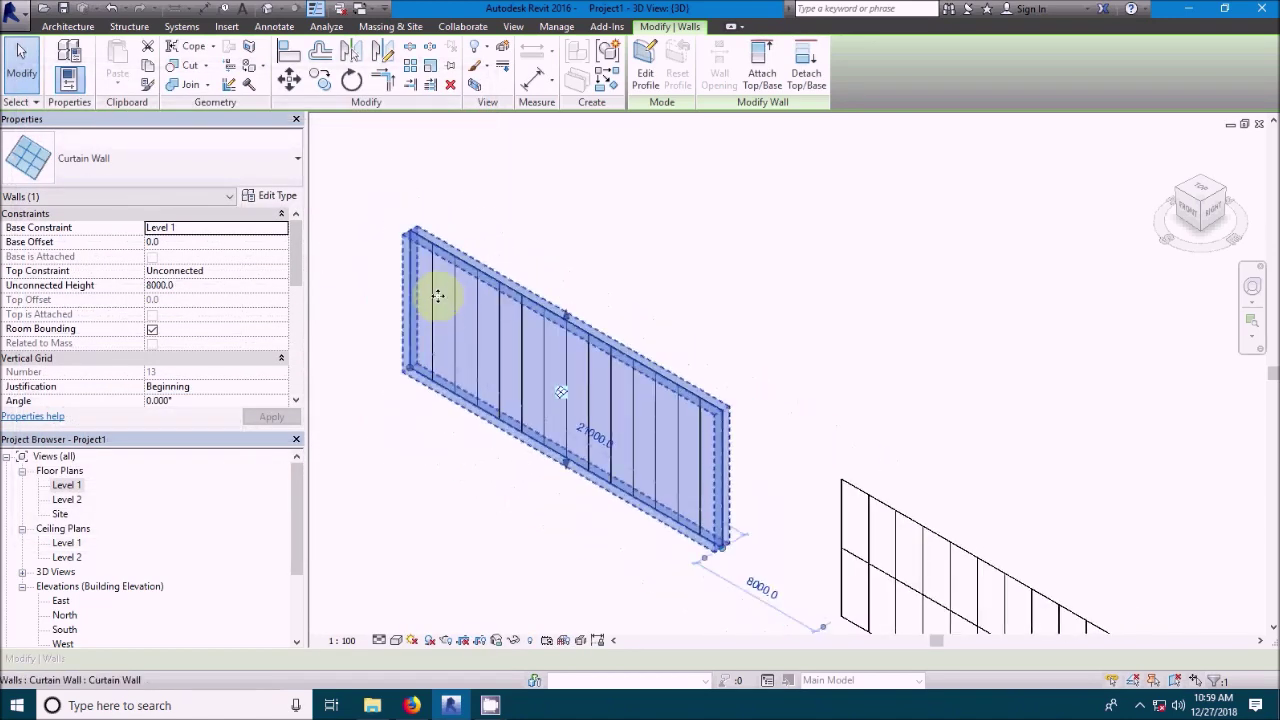
scroll(443, 293, up, 3)
scroll(386, 200, down, 3)
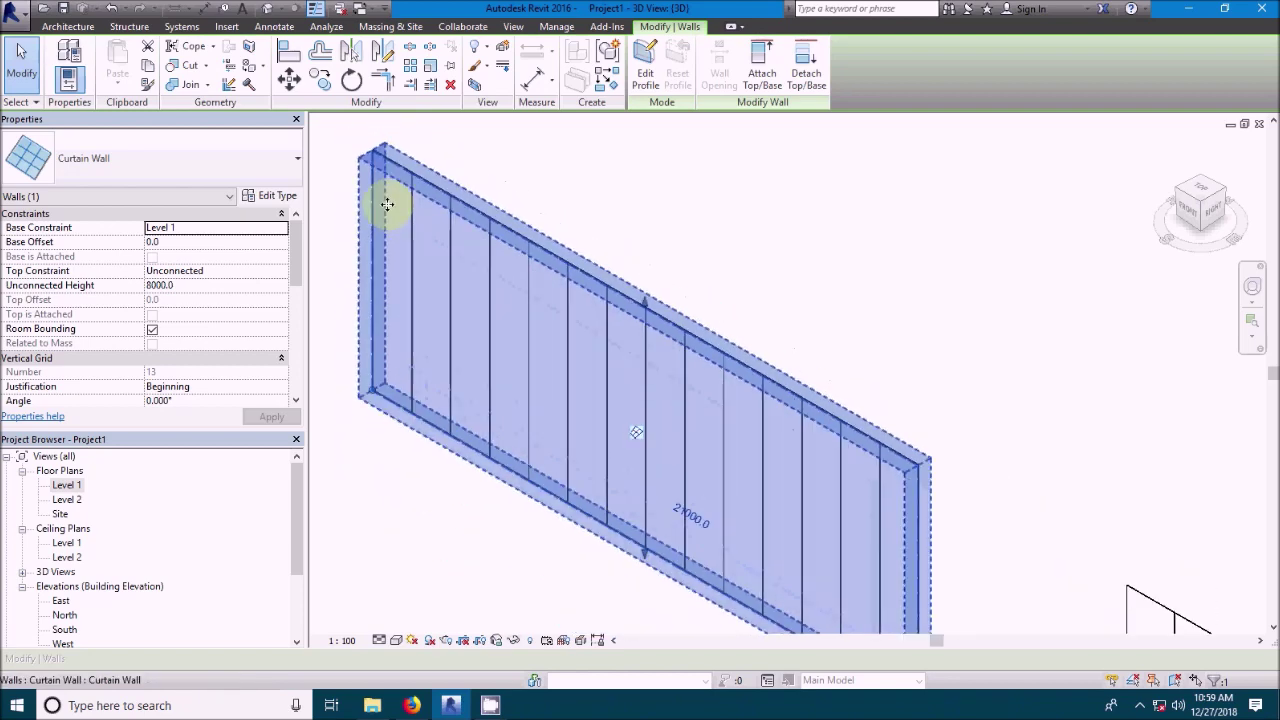
scroll(420, 405, up, 2)
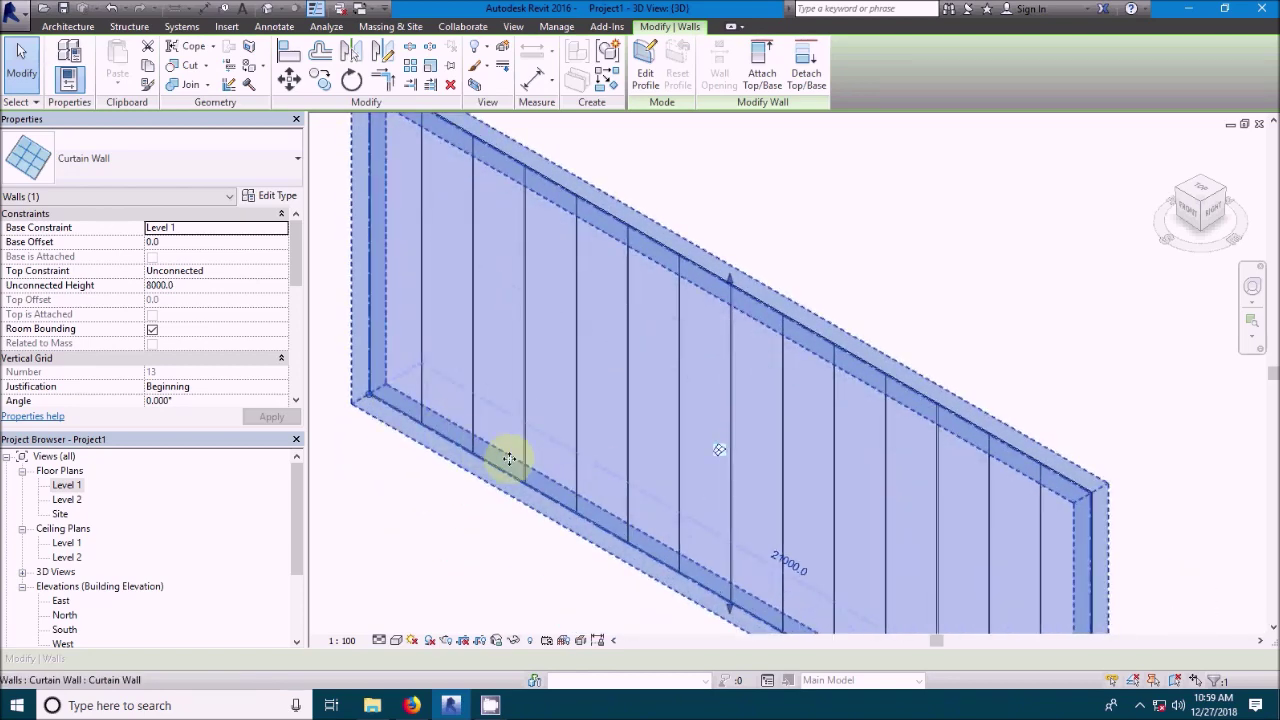
scroll(480, 430, down, 3)
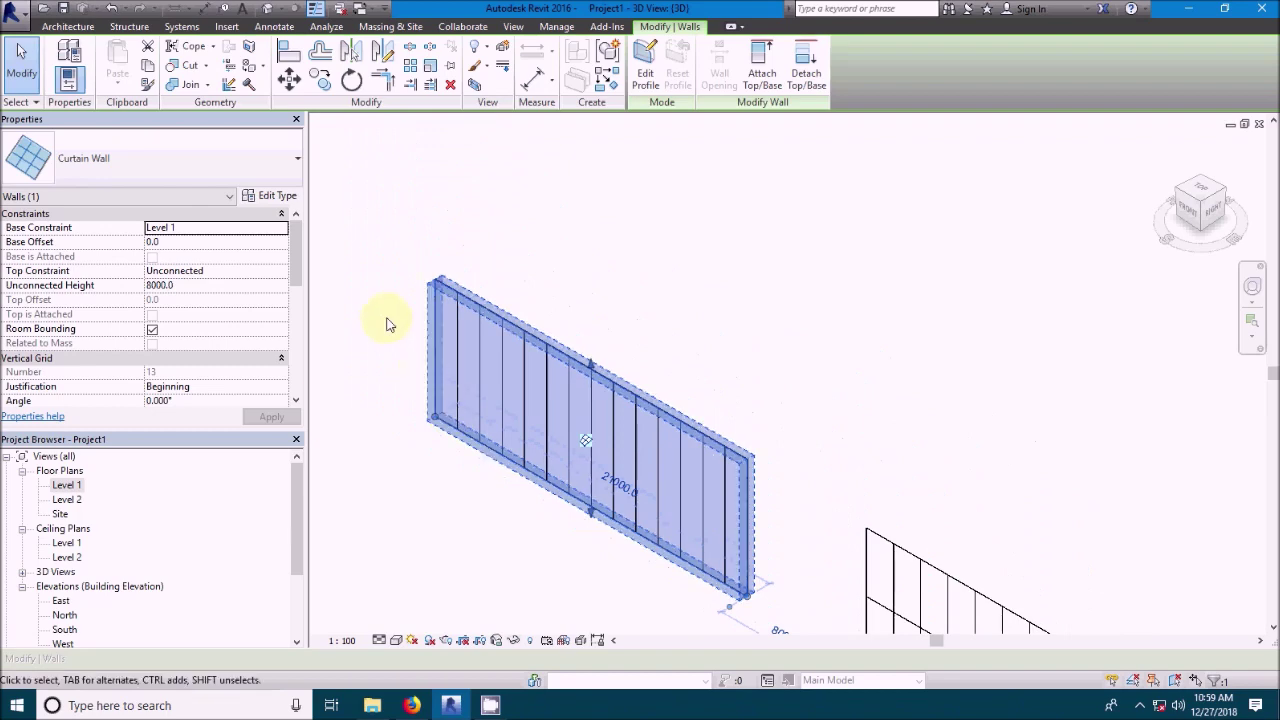
click(376, 299)
scroll(381, 303, down, 2)
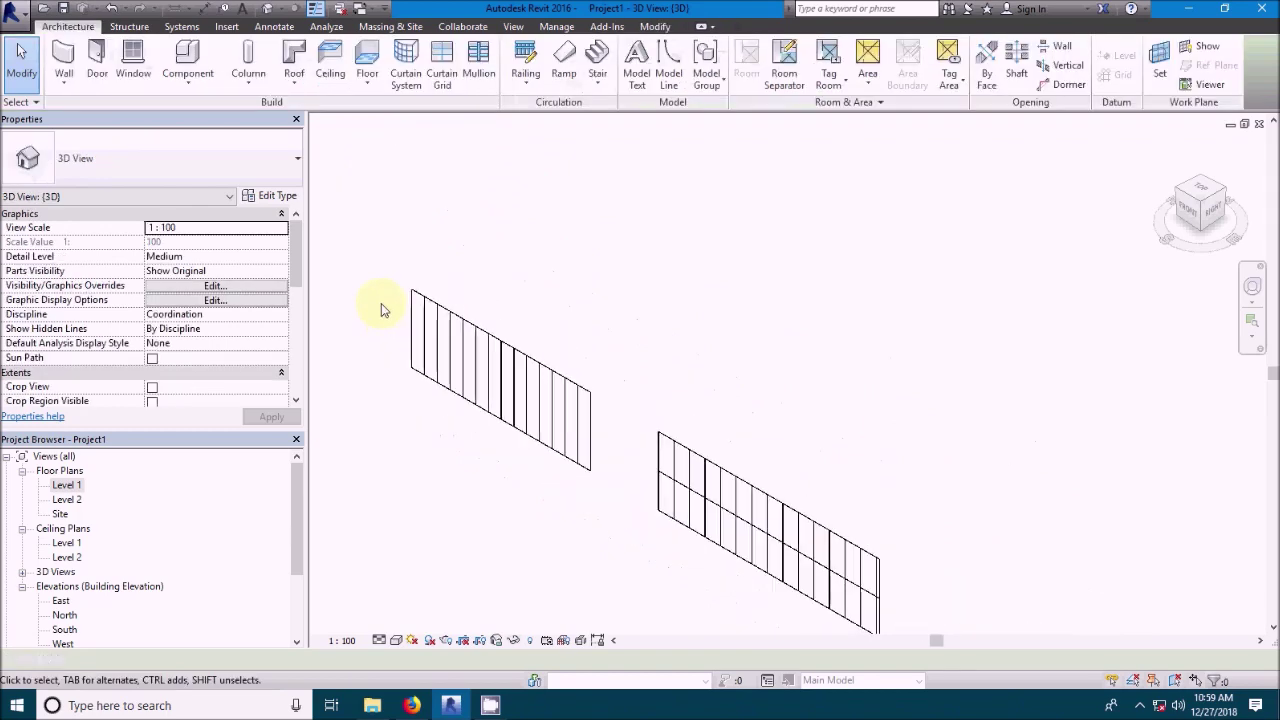
- Review the vertical and horizontal grid settings in the Exterior Glazing wall's type properties without changing them
click(661, 458)
click(268, 195)
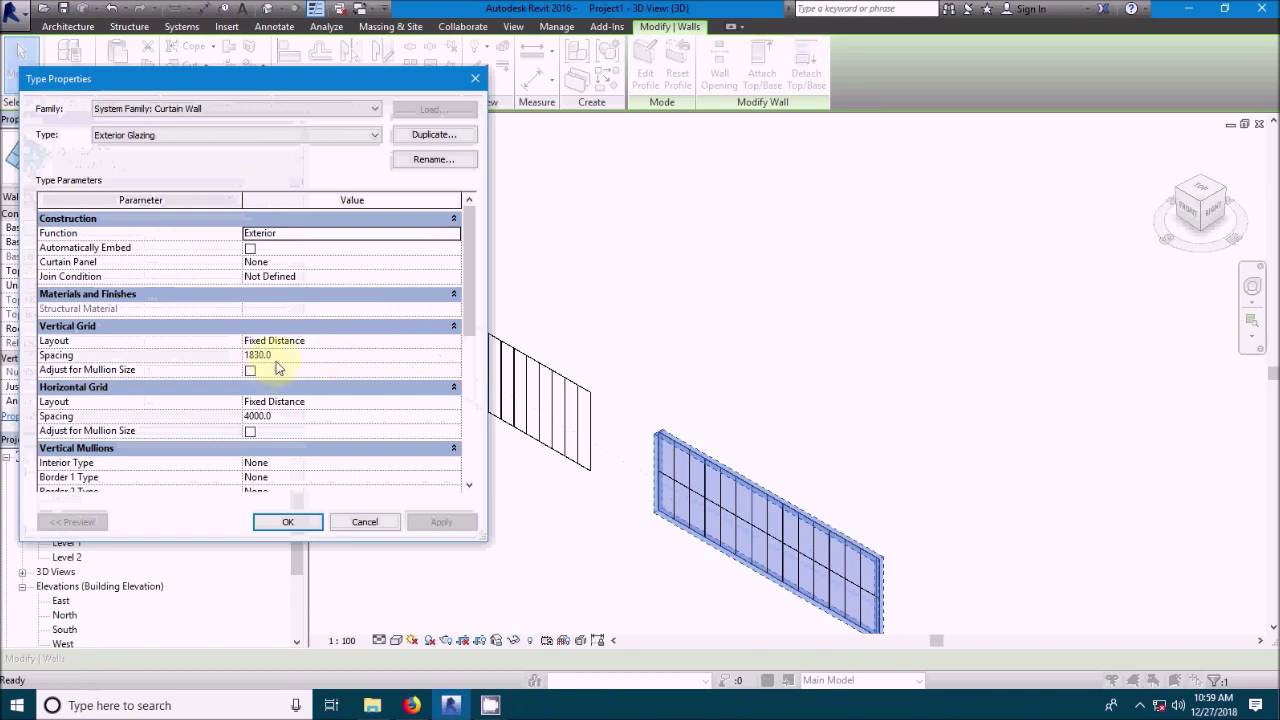
click(350, 521)
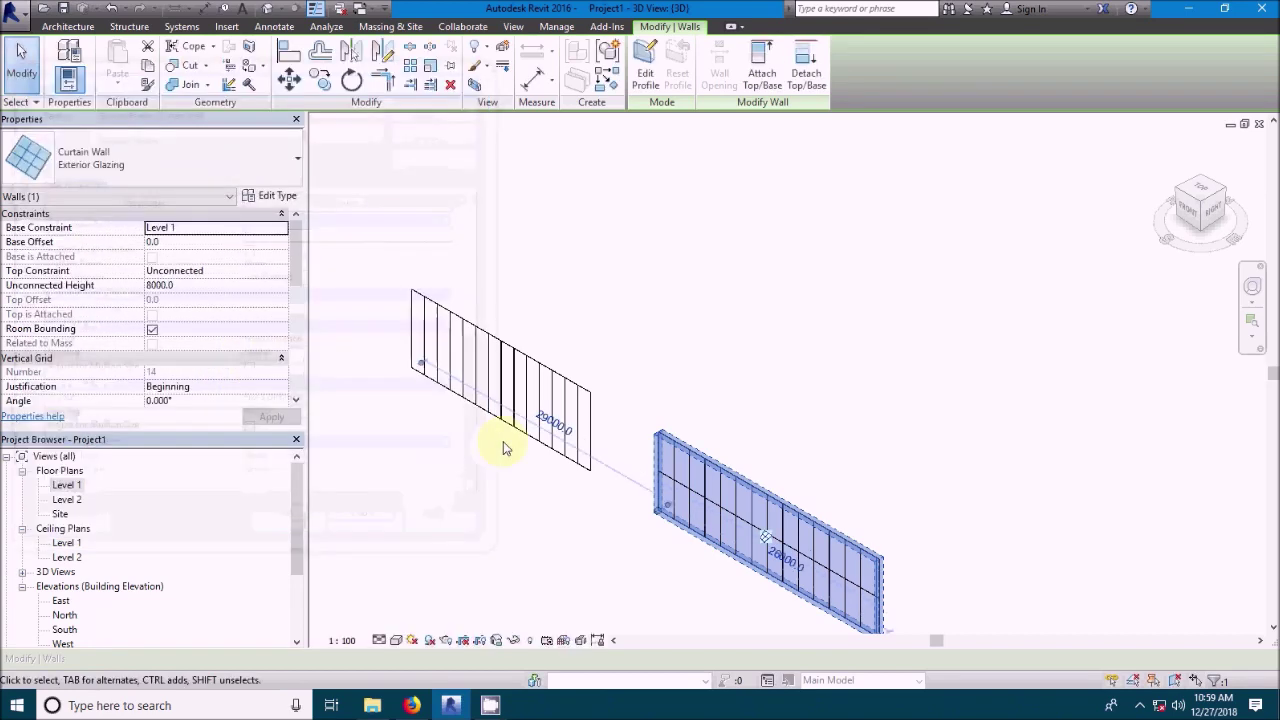
- Set the horizontal grid layout of the basic Curtain Wall type to Fixed Distance and deselect the wall
click(503, 430)
click(265, 195)
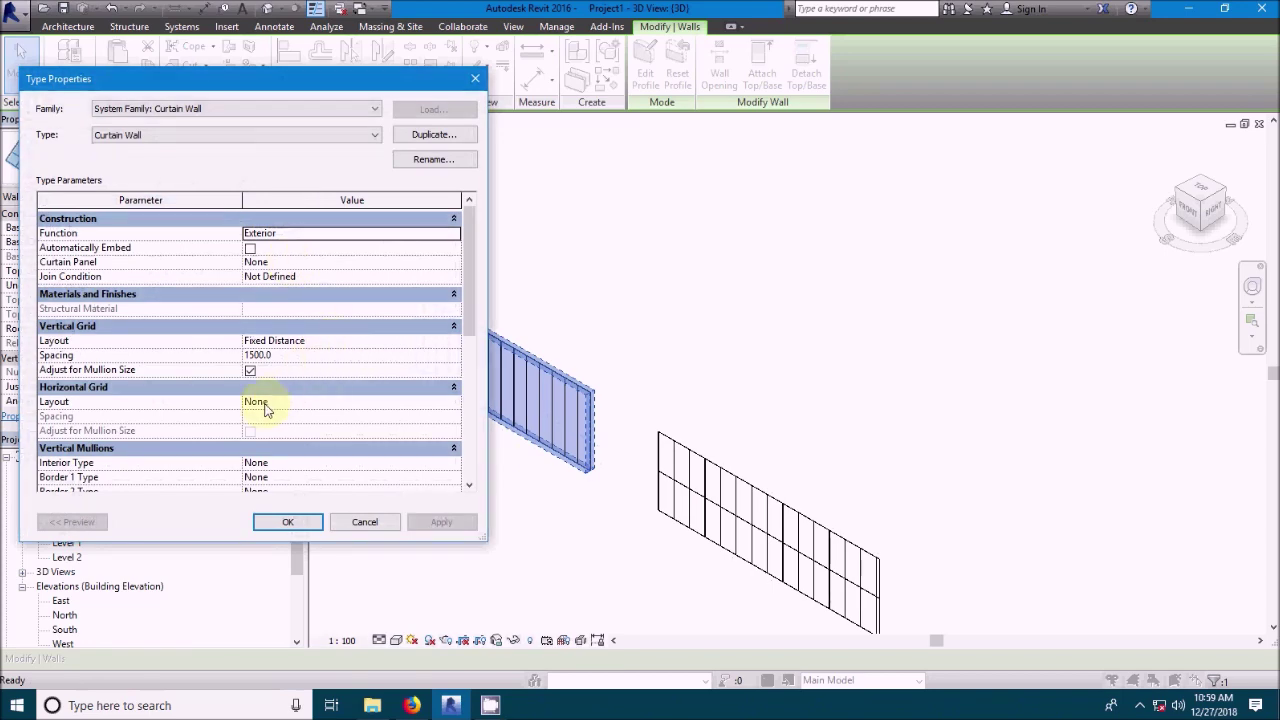
click(455, 403)
click(262, 428)
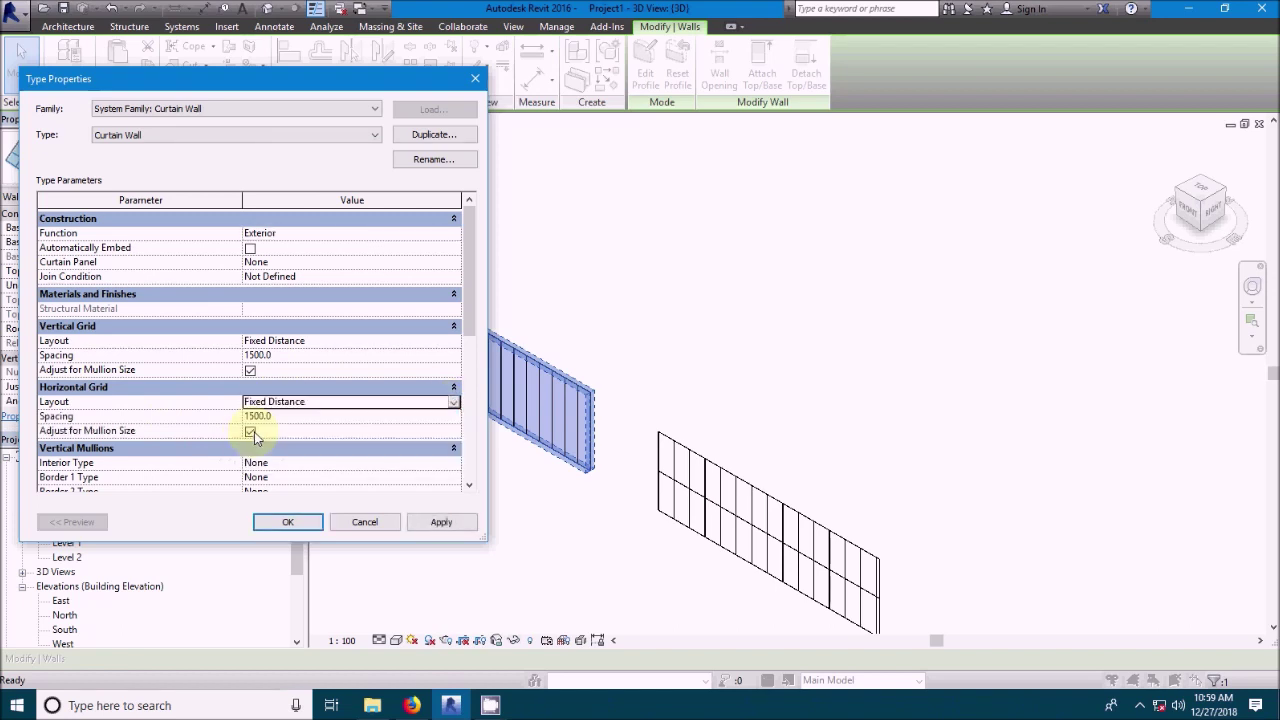
click(449, 528)
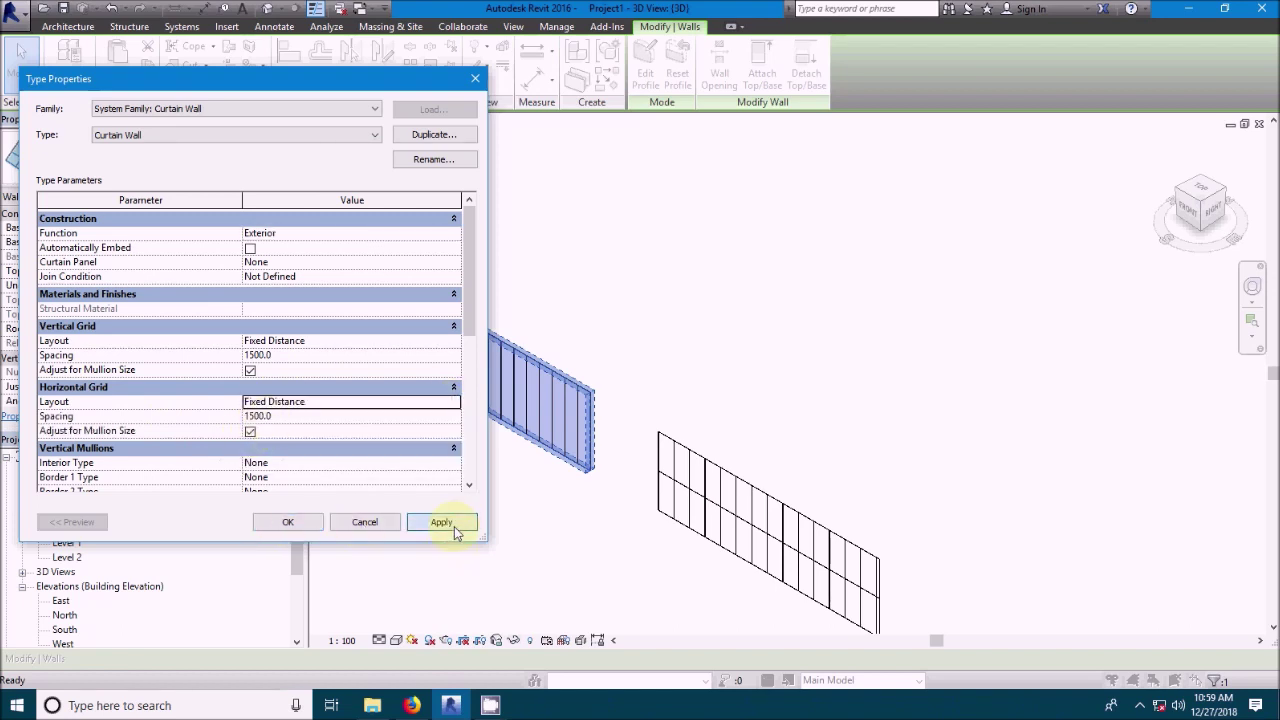
click(284, 524)
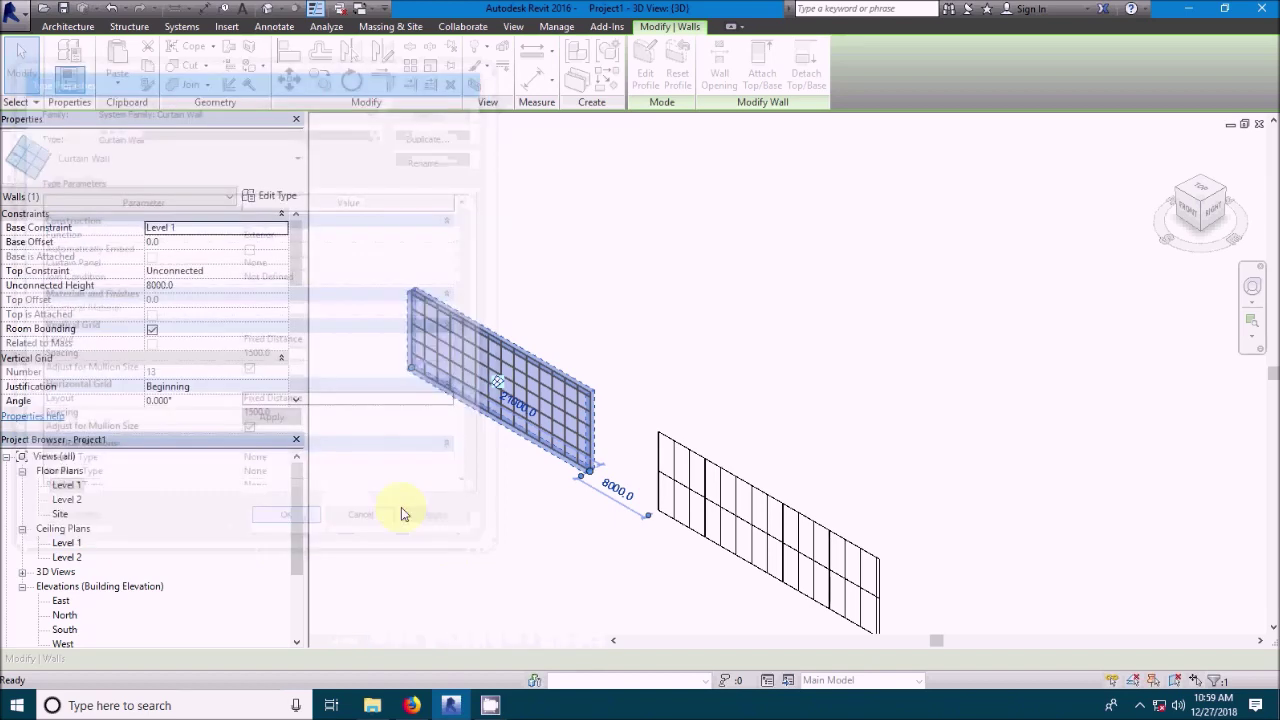
click(406, 515)
- Set the vertical grid layout of the basic Curtain Wall type to Fixed Number in its type properties
scroll(391, 334, up, 5)
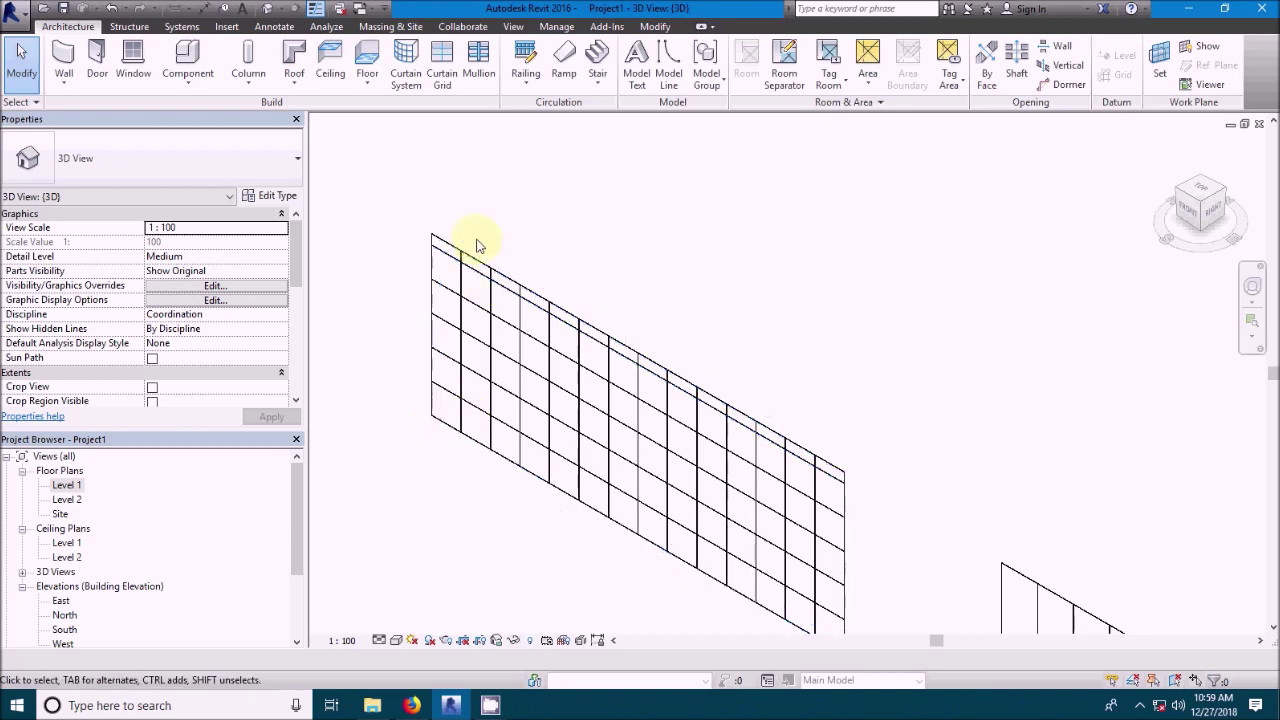
scroll(440, 245, up, 2)
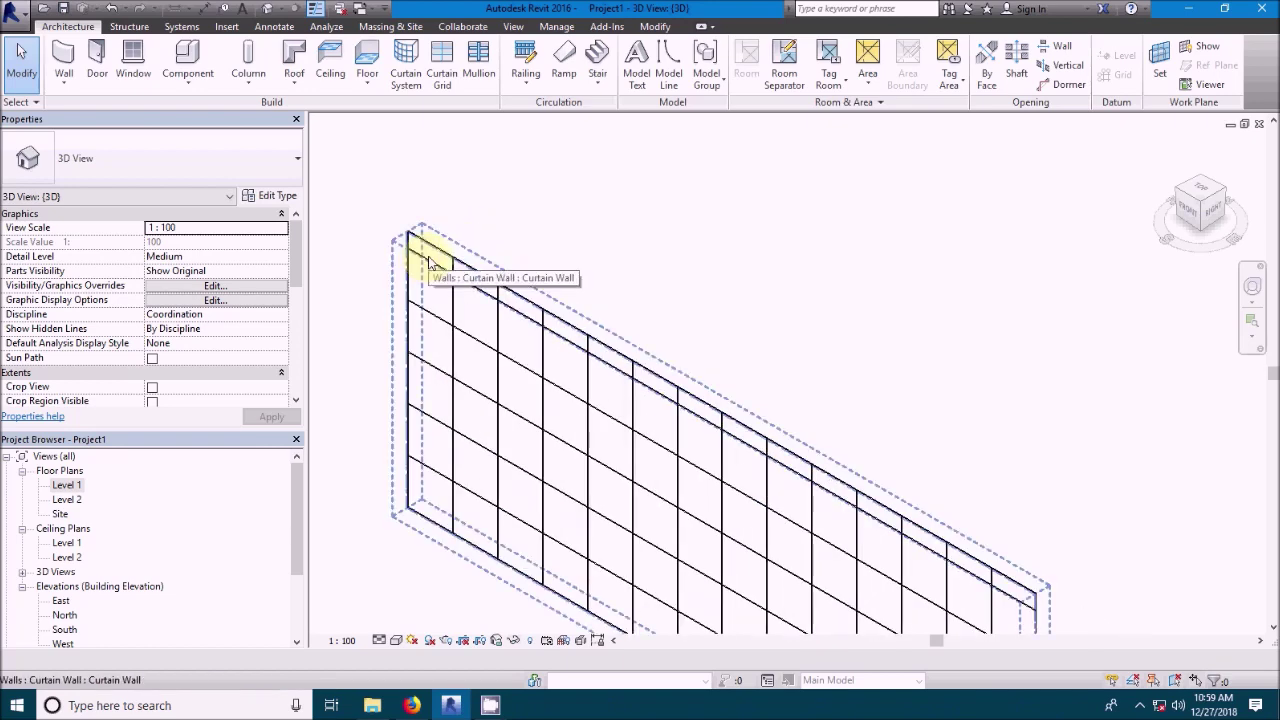
scroll(430, 262, down, 1)
scroll(428, 262, down, 4)
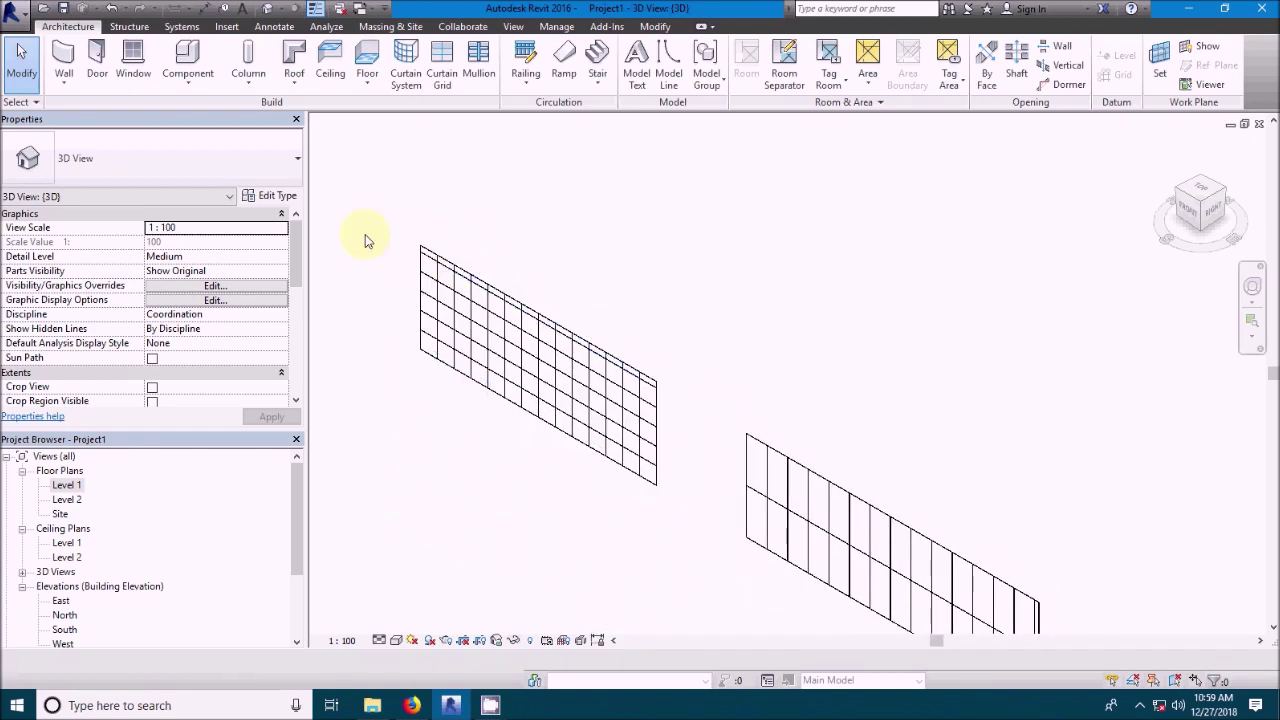
click(423, 263)
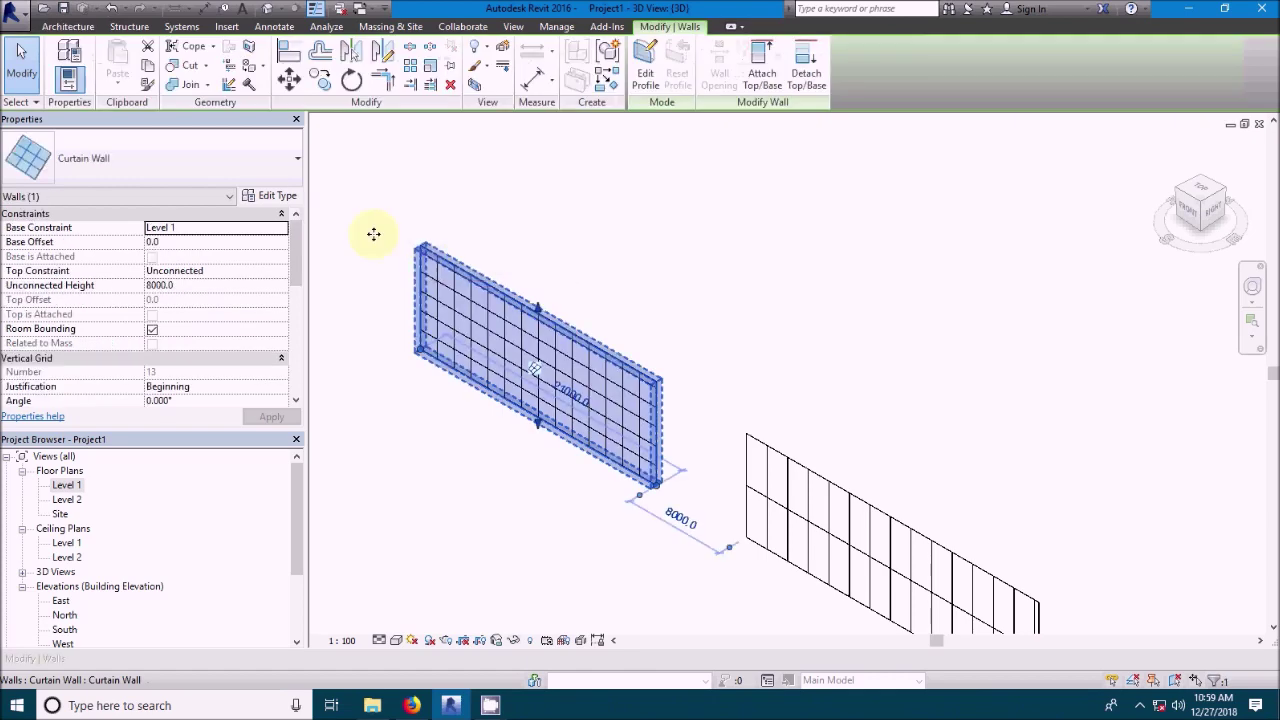
click(272, 196)
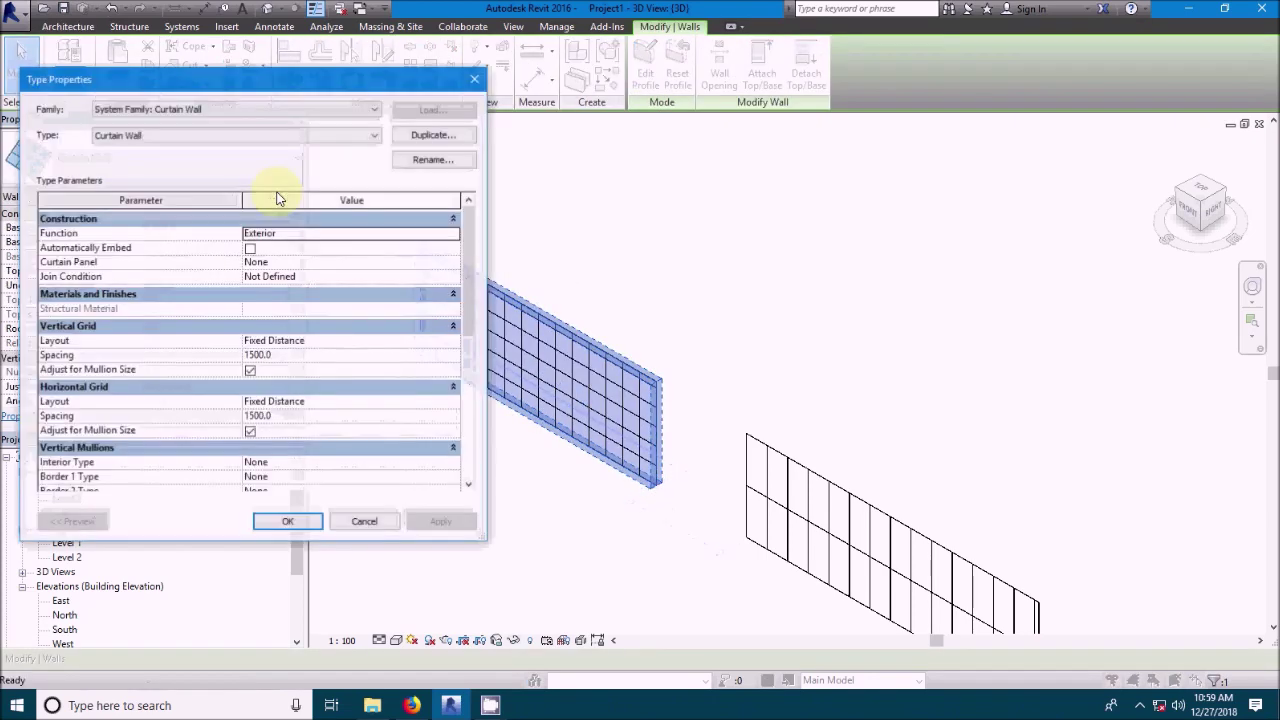
click(455, 341)
click(453, 341)
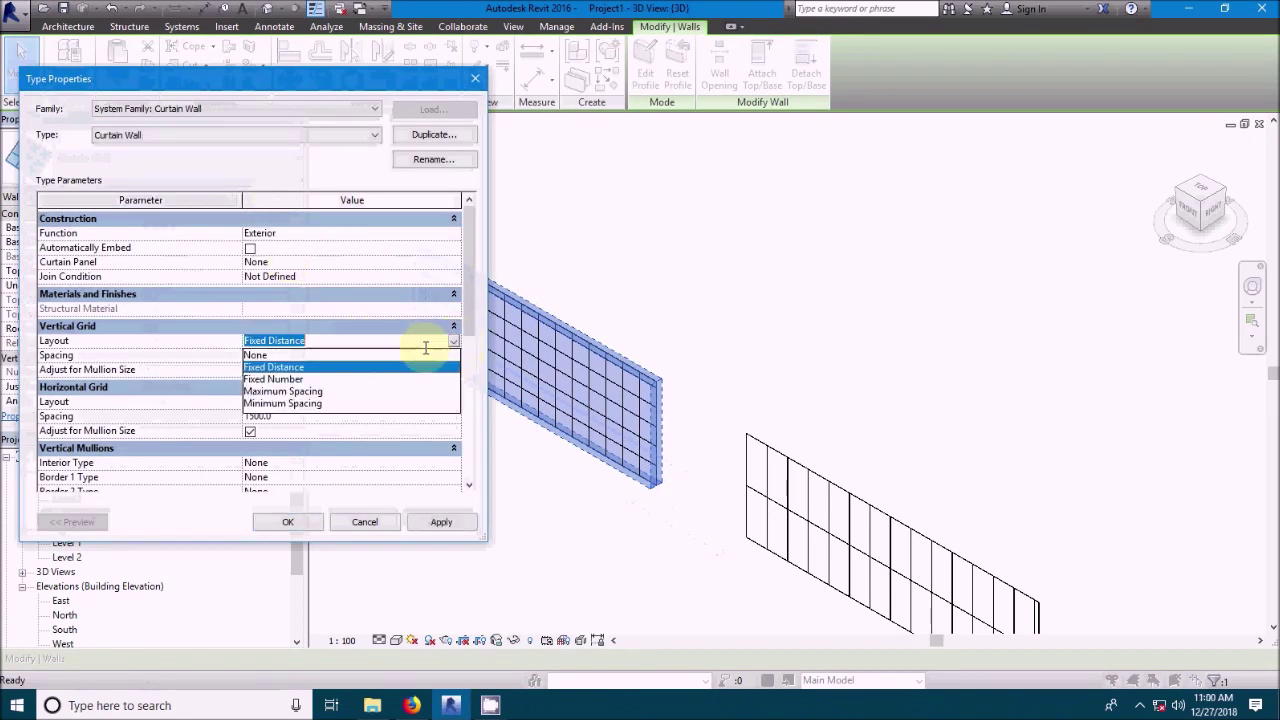
click(296, 381)
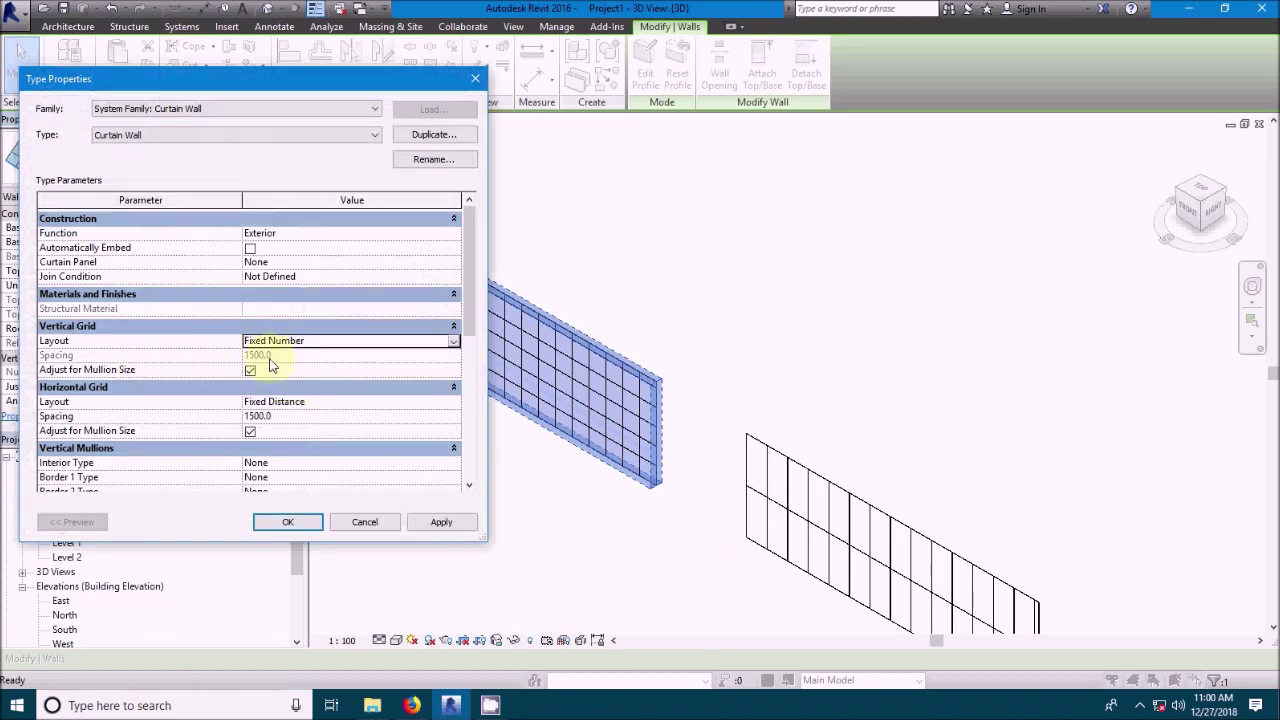
- Set the horizontal grid layout of the Curtain Wall type to Fixed Number, accept the type changes and deselect the wall
click(455, 401)
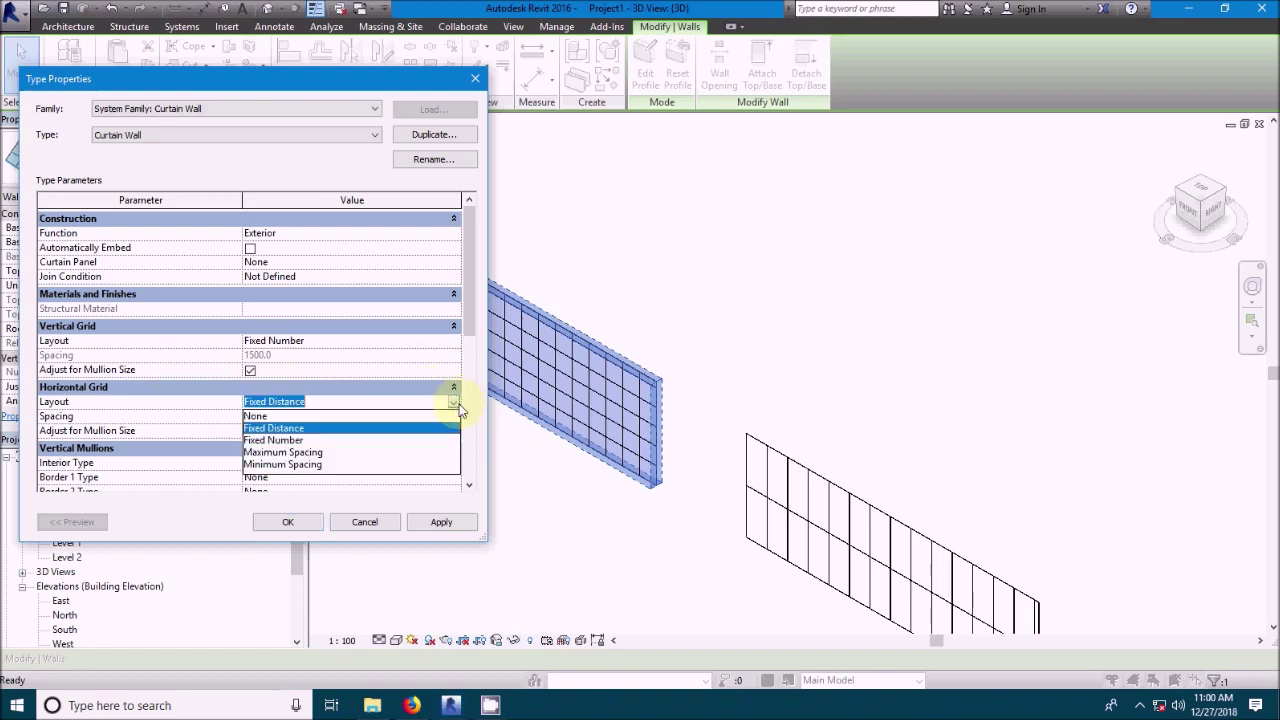
click(265, 440)
click(287, 522)
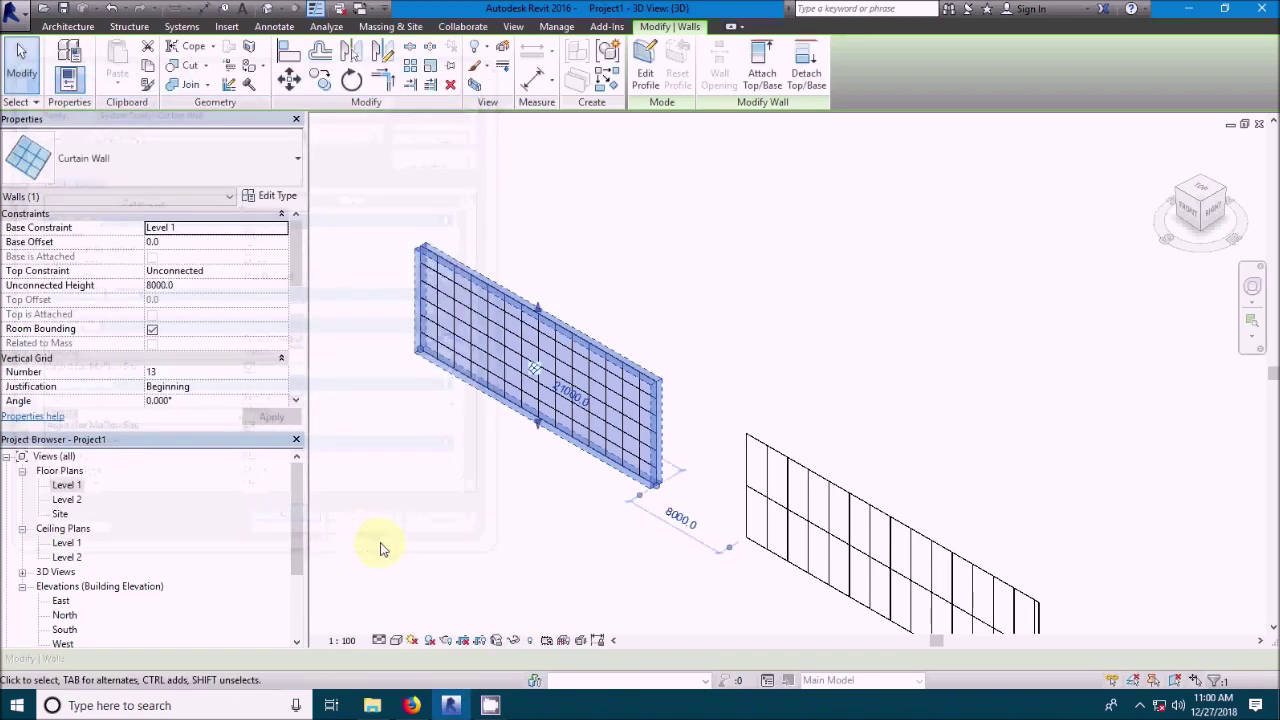
click(380, 548)
- Set the vertical grid number of the basic curtain wall to 5 in its instance properties
scroll(471, 308, up, 5)
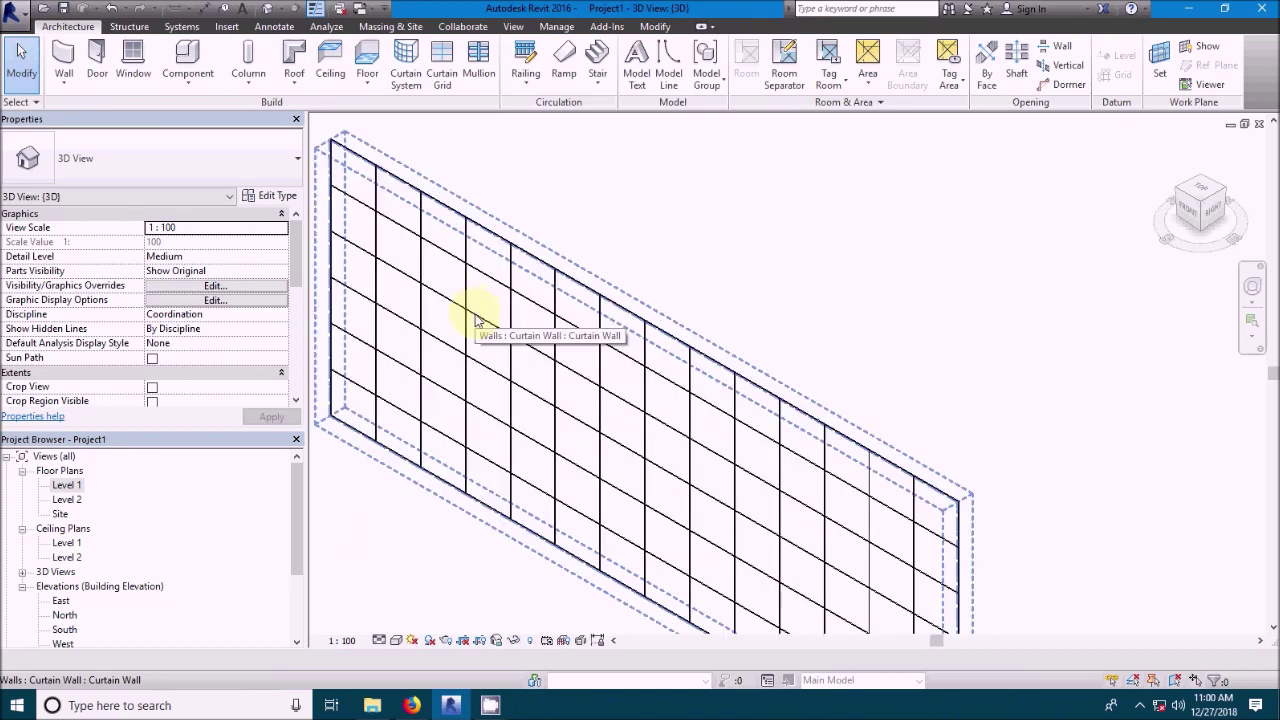
click(476, 320)
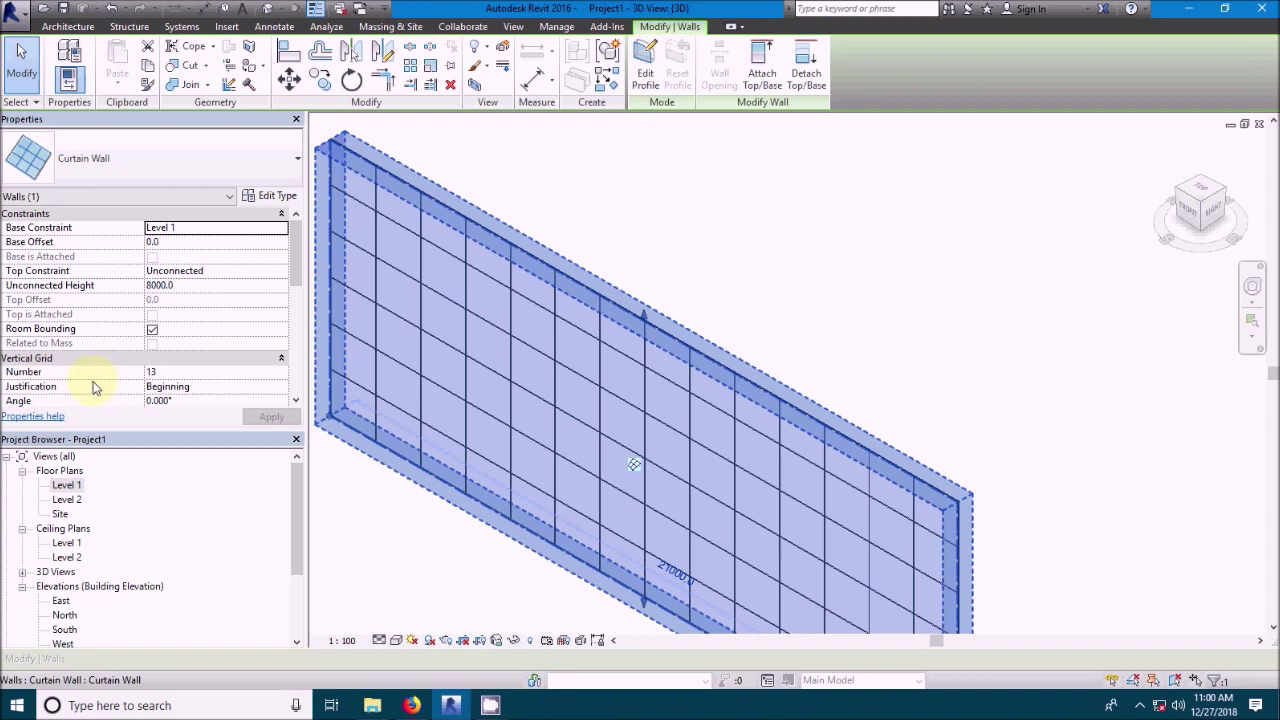
drag(296, 252, 296, 315)
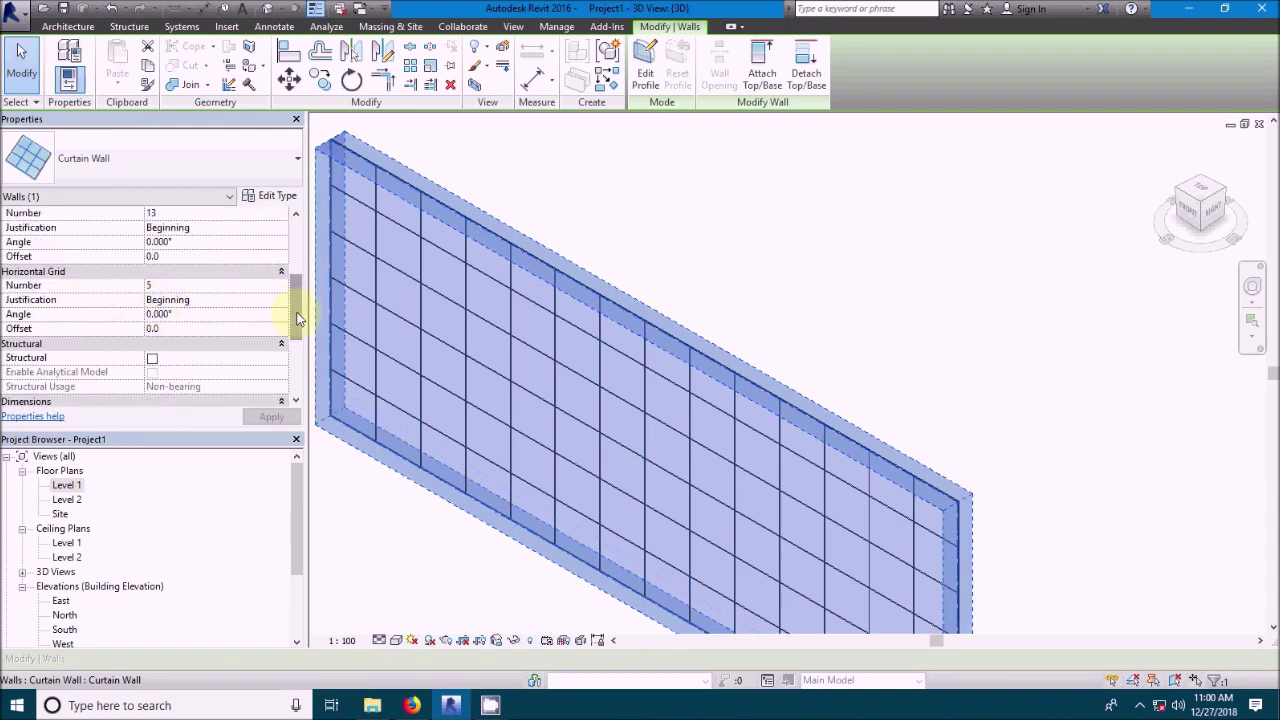
drag(296, 318, 292, 268)
click(200, 362)
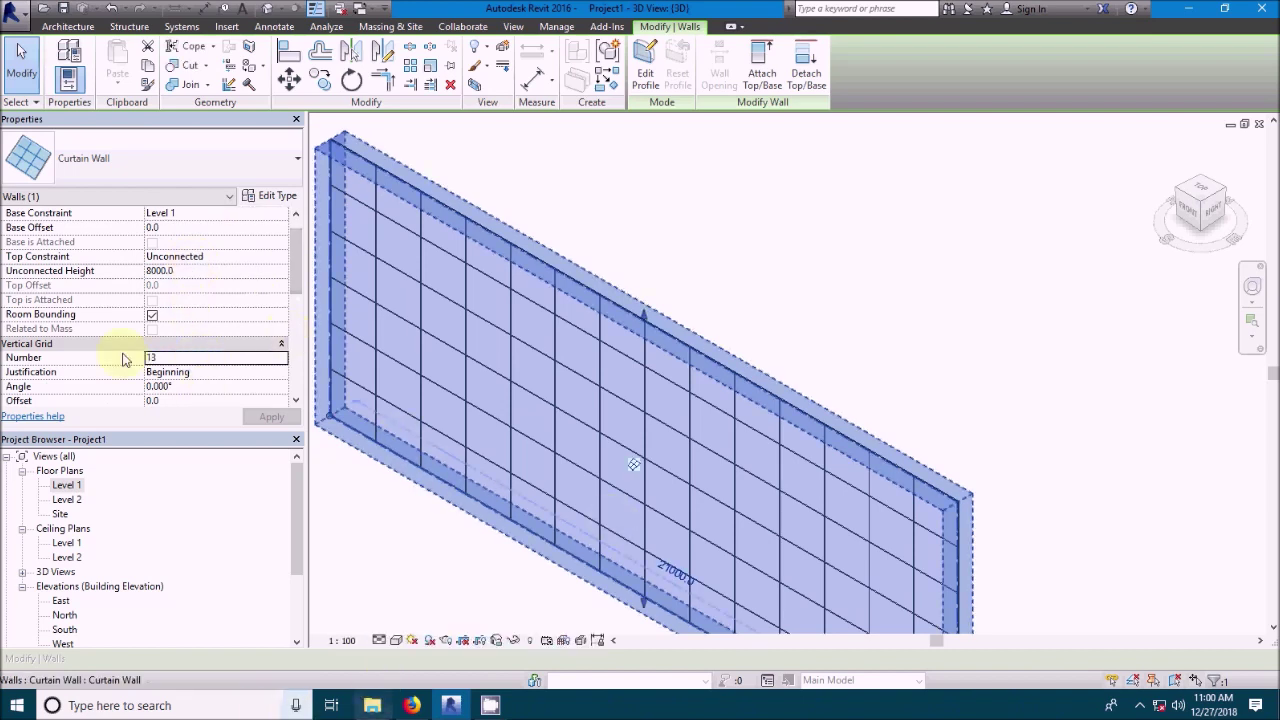
click(188, 362)
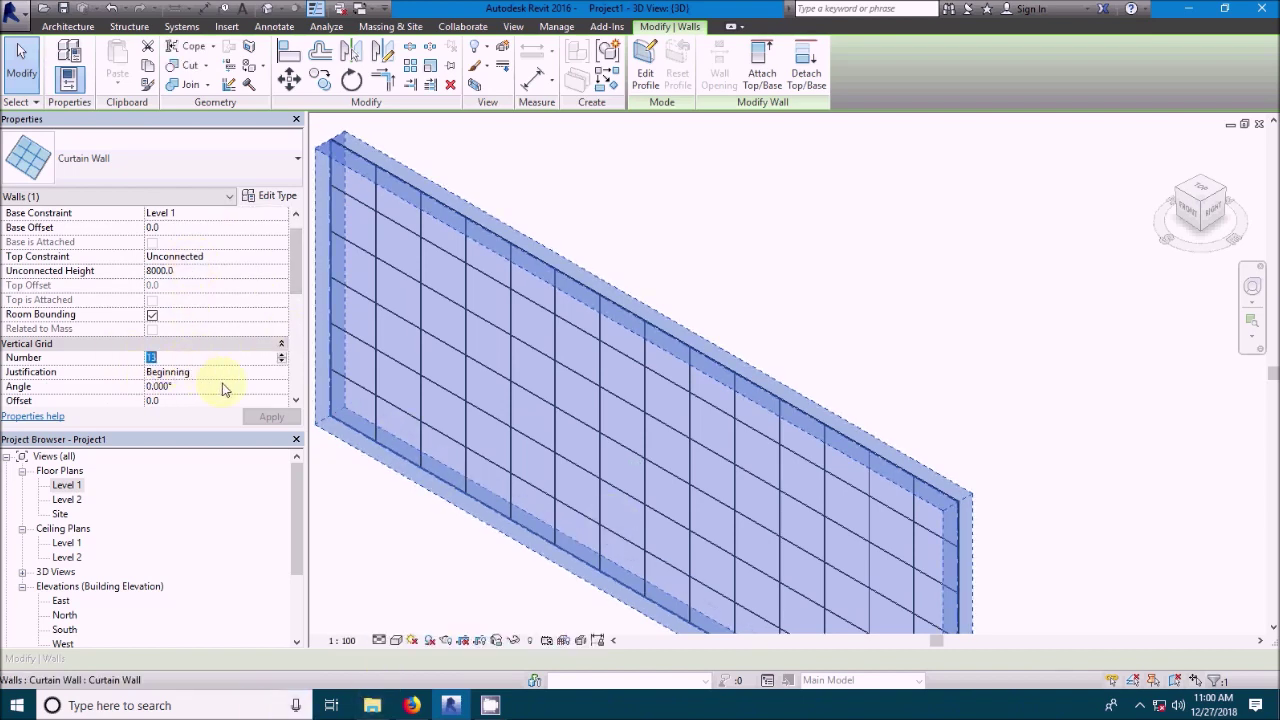
text(5)
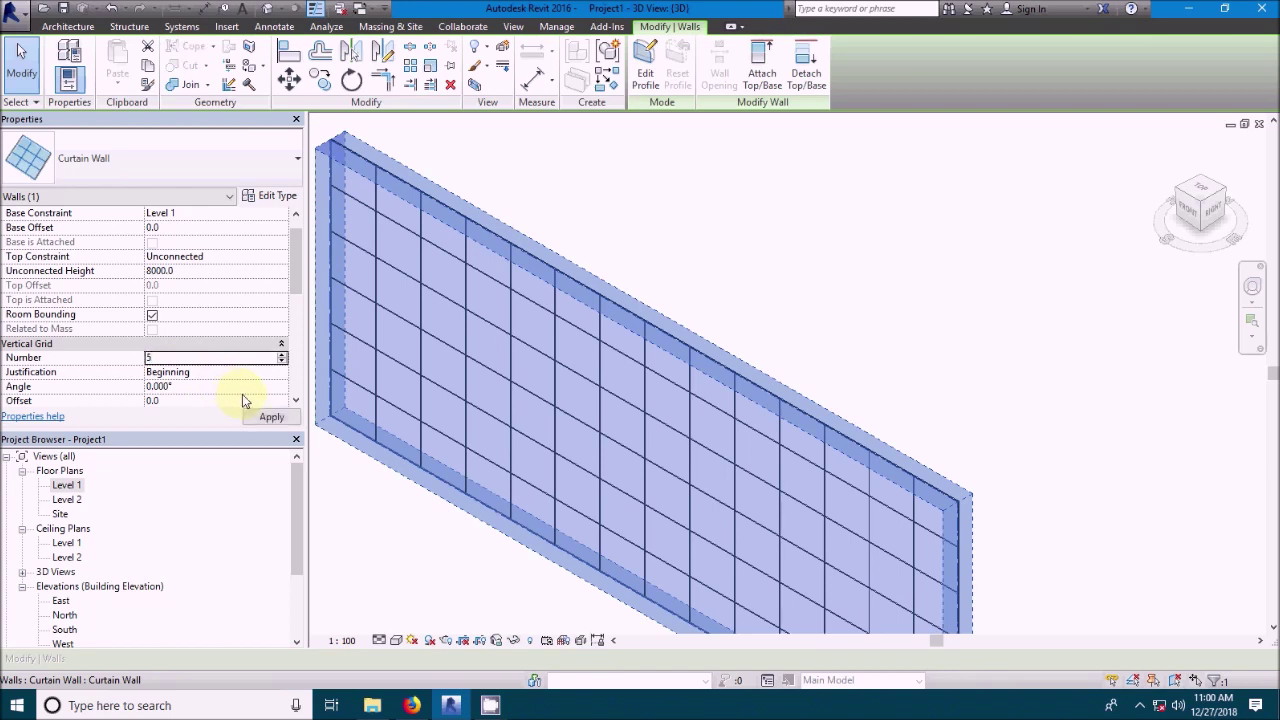
scroll(846, 210, down, 1)
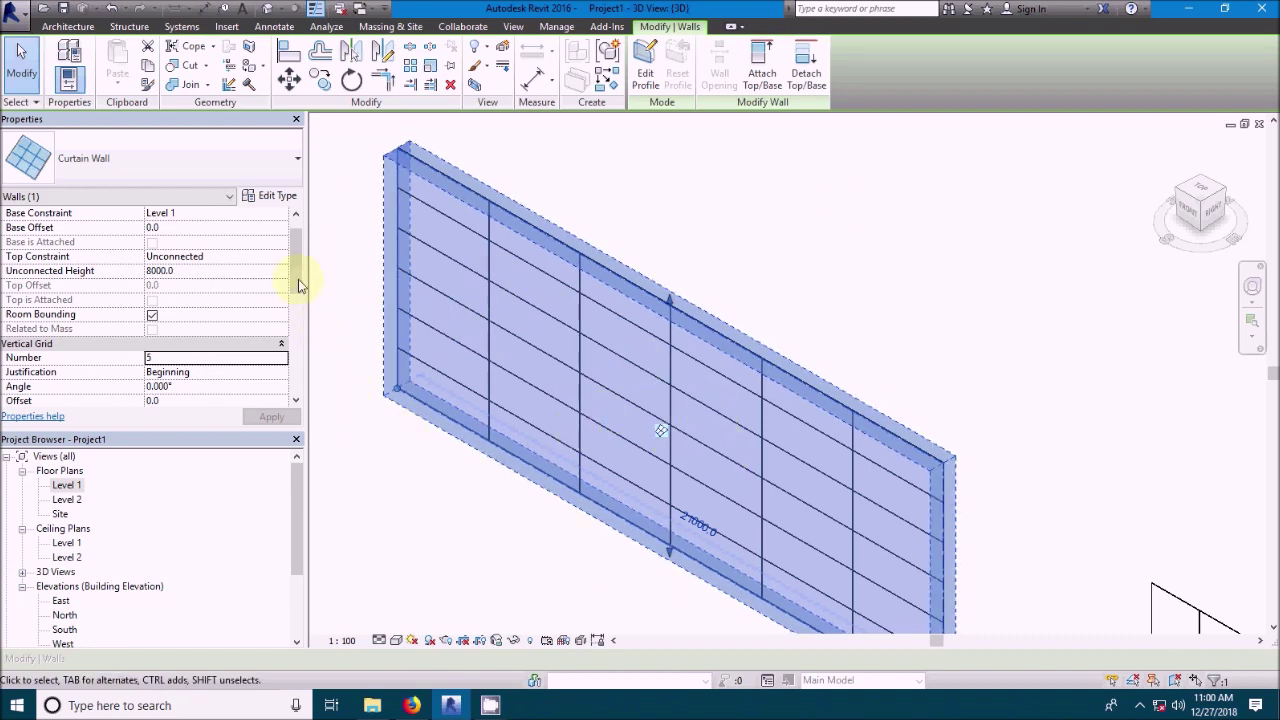
- Set the horizontal grid number of the selected curtain wall to 8
drag(297, 271, 297, 310)
click(271, 345)
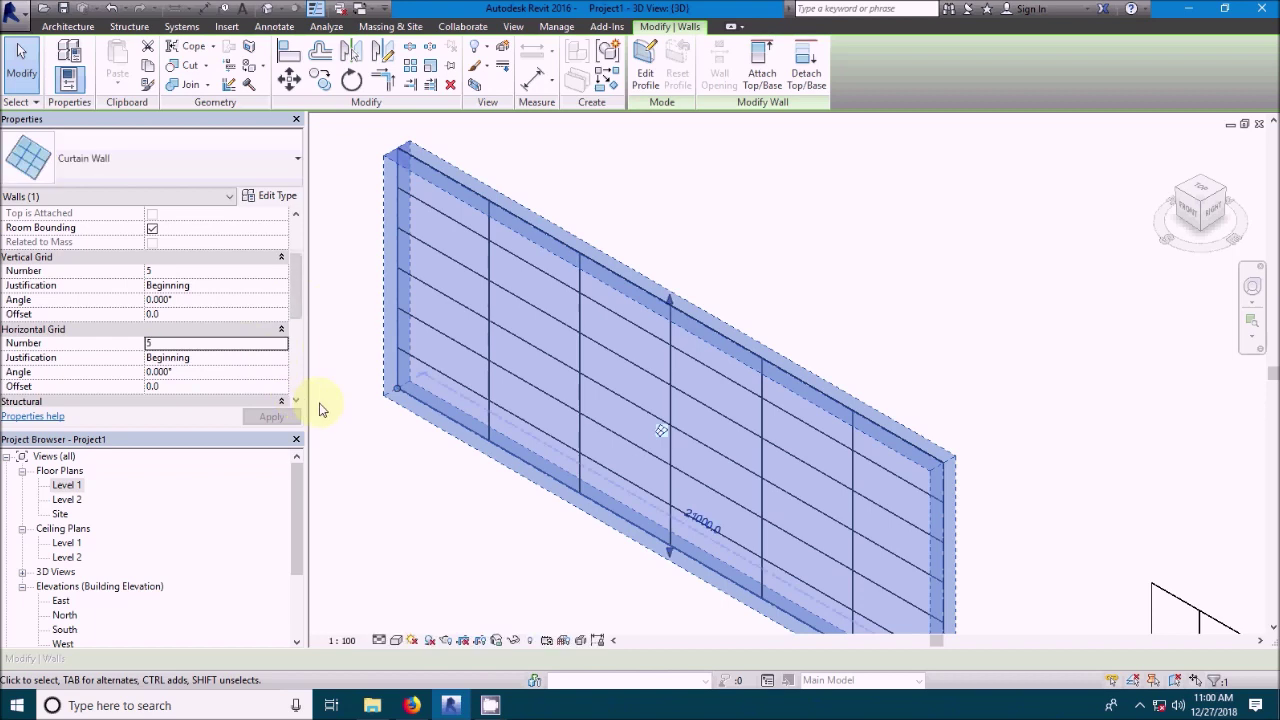
click(251, 343)
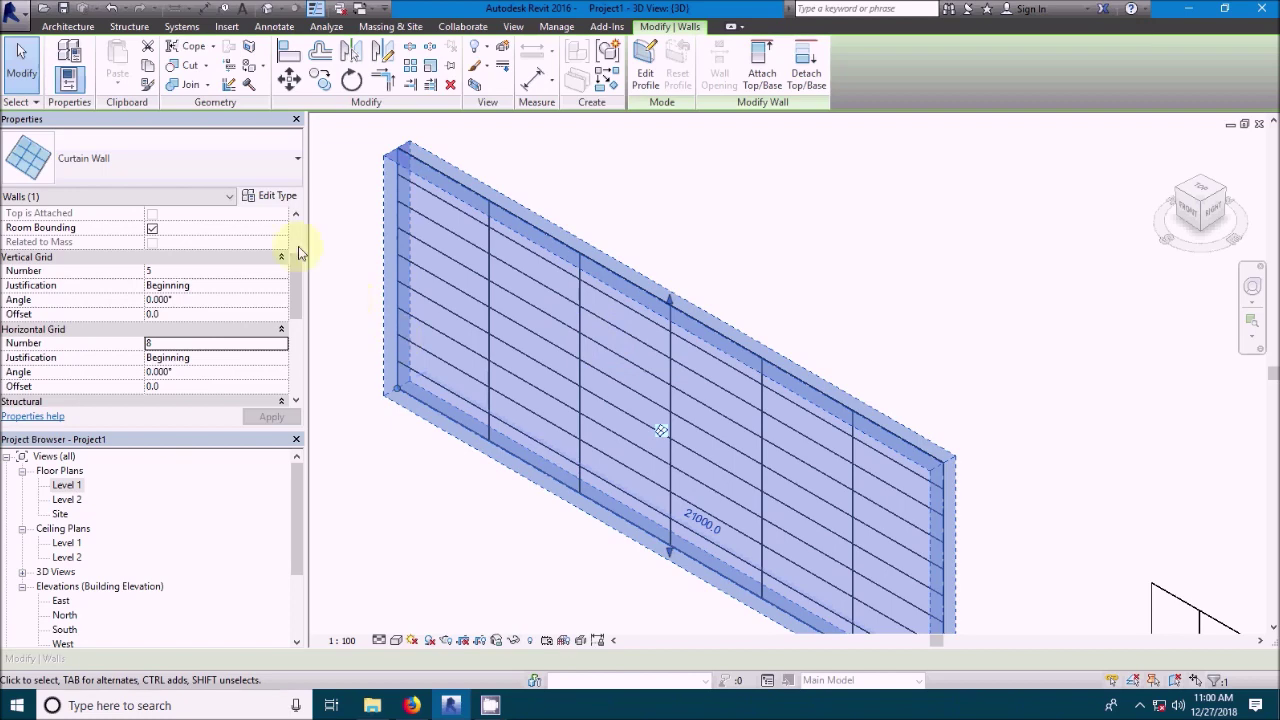
- Review the vertical grid layout options in the Curtain Wall type properties without changing them, then deselect the wall
click(277, 196)
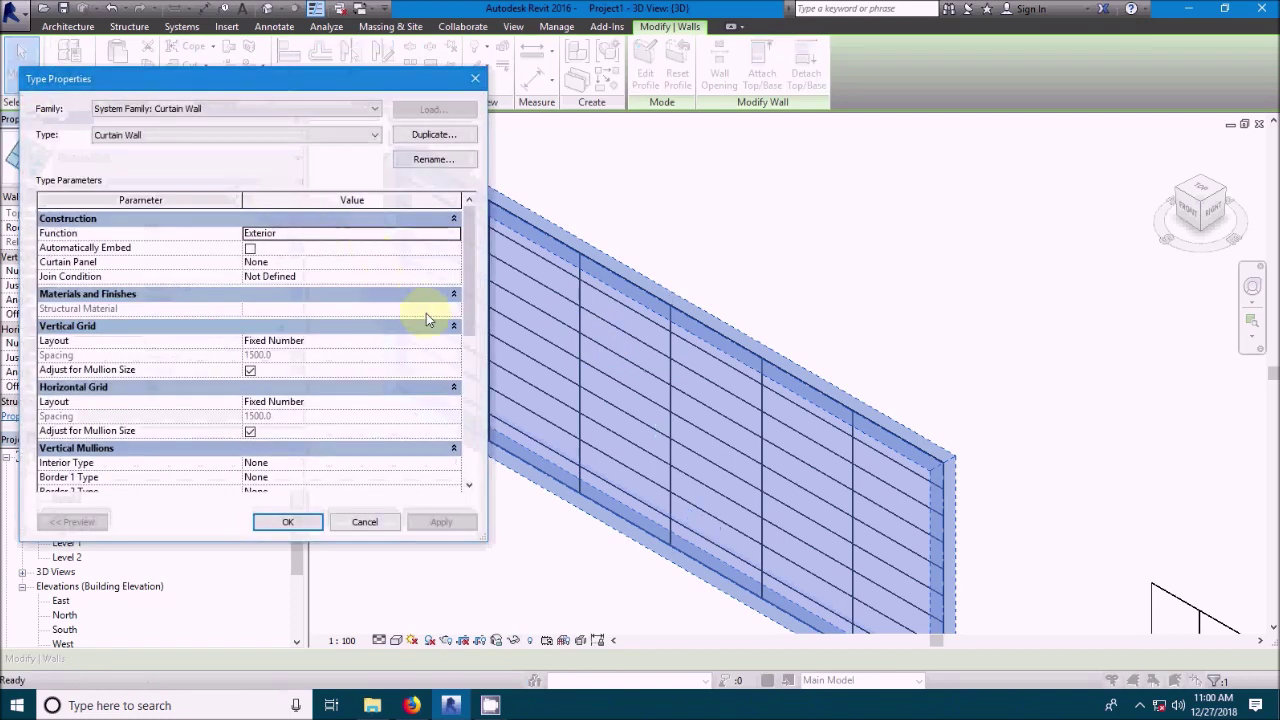
click(455, 341)
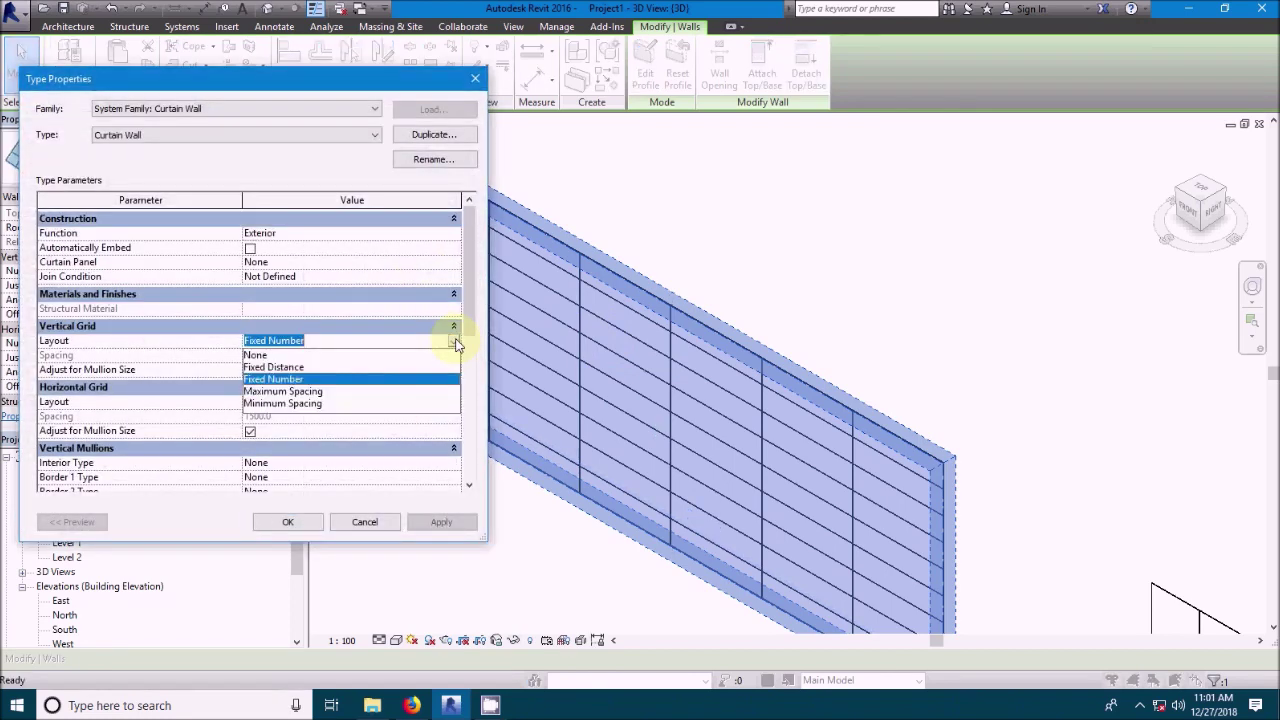
click(455, 341)
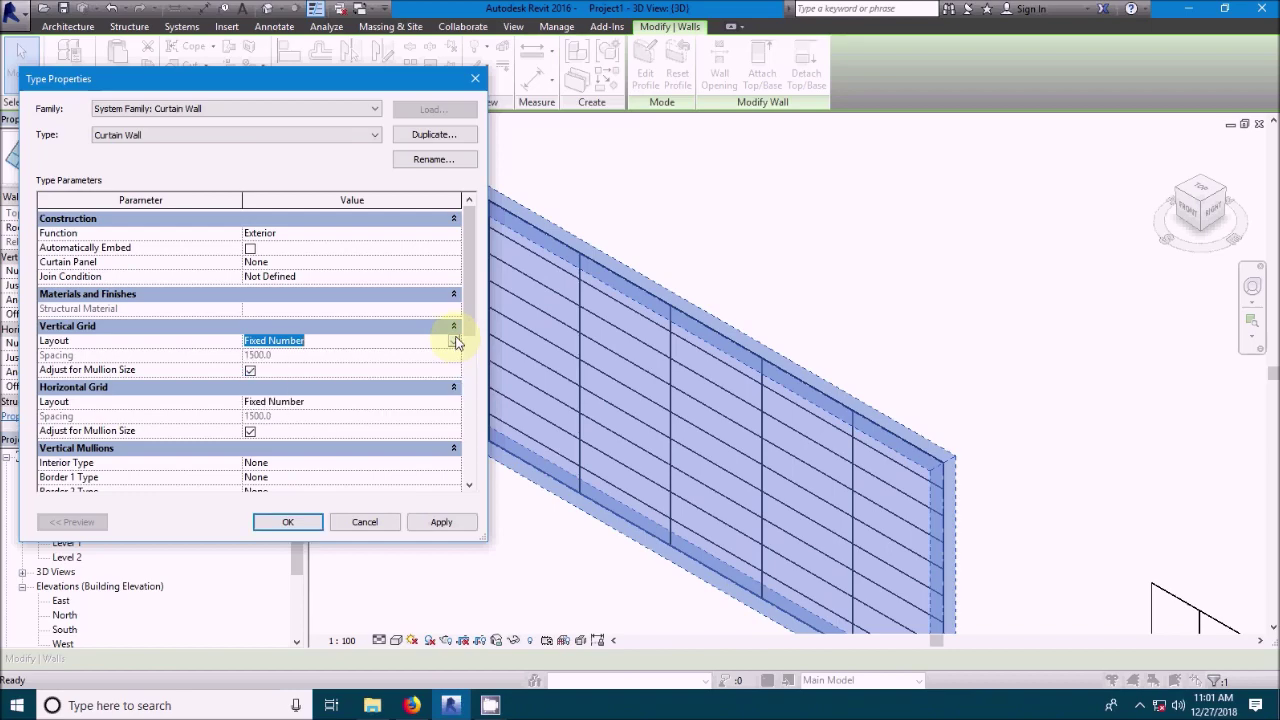
click(437, 522)
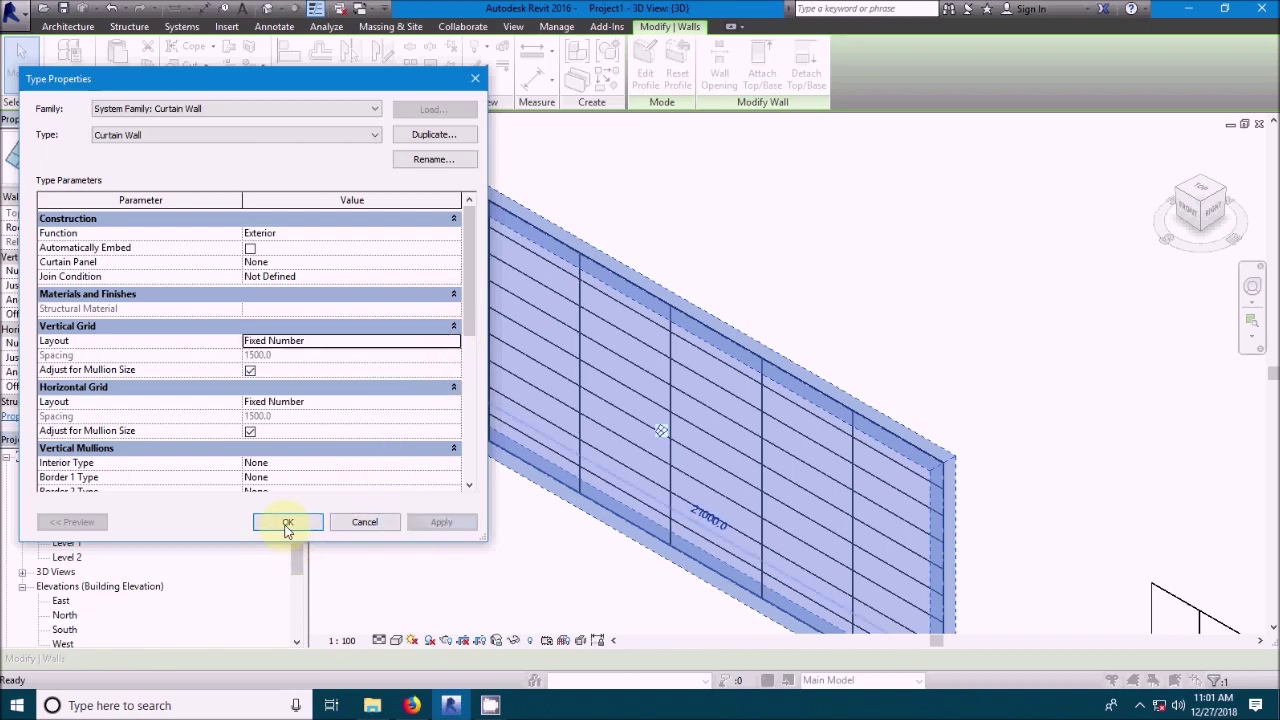
click(287, 527)
click(403, 551)
- Examine the curtain wall's grid lines up close, checking the wall and its first interior vertical grid line
scroll(366, 277, up, 5)
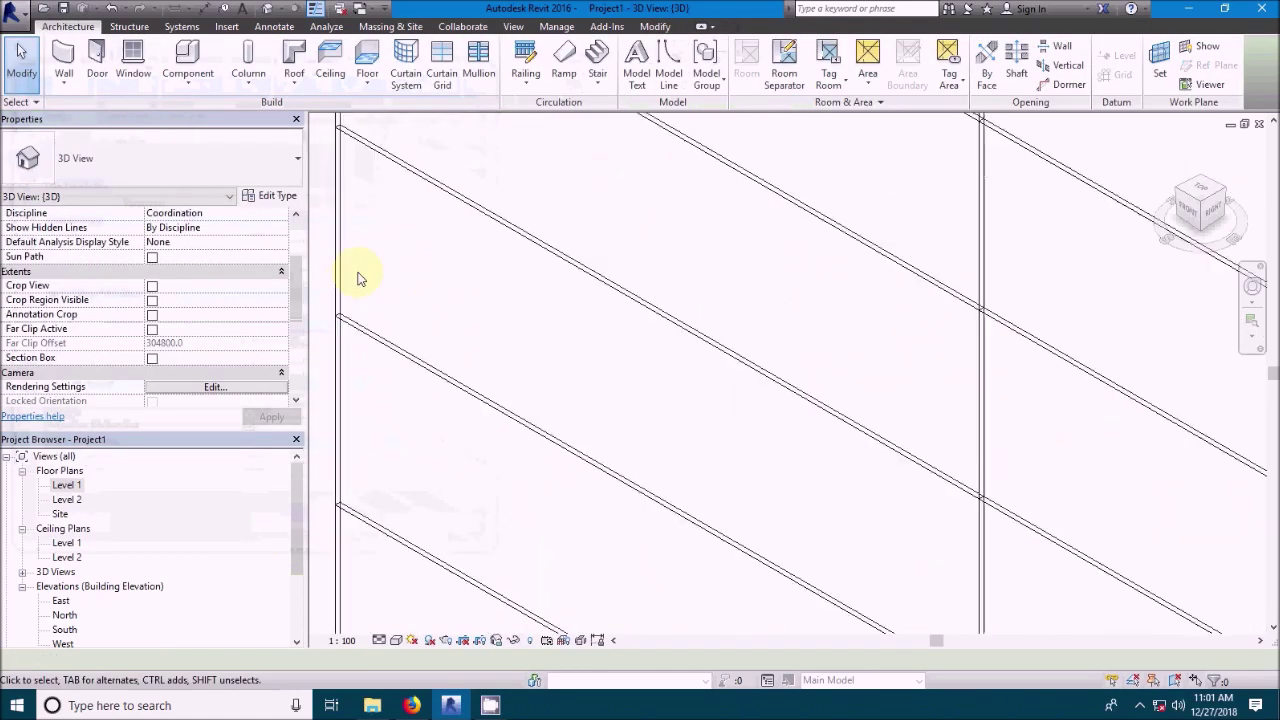
click(338, 300)
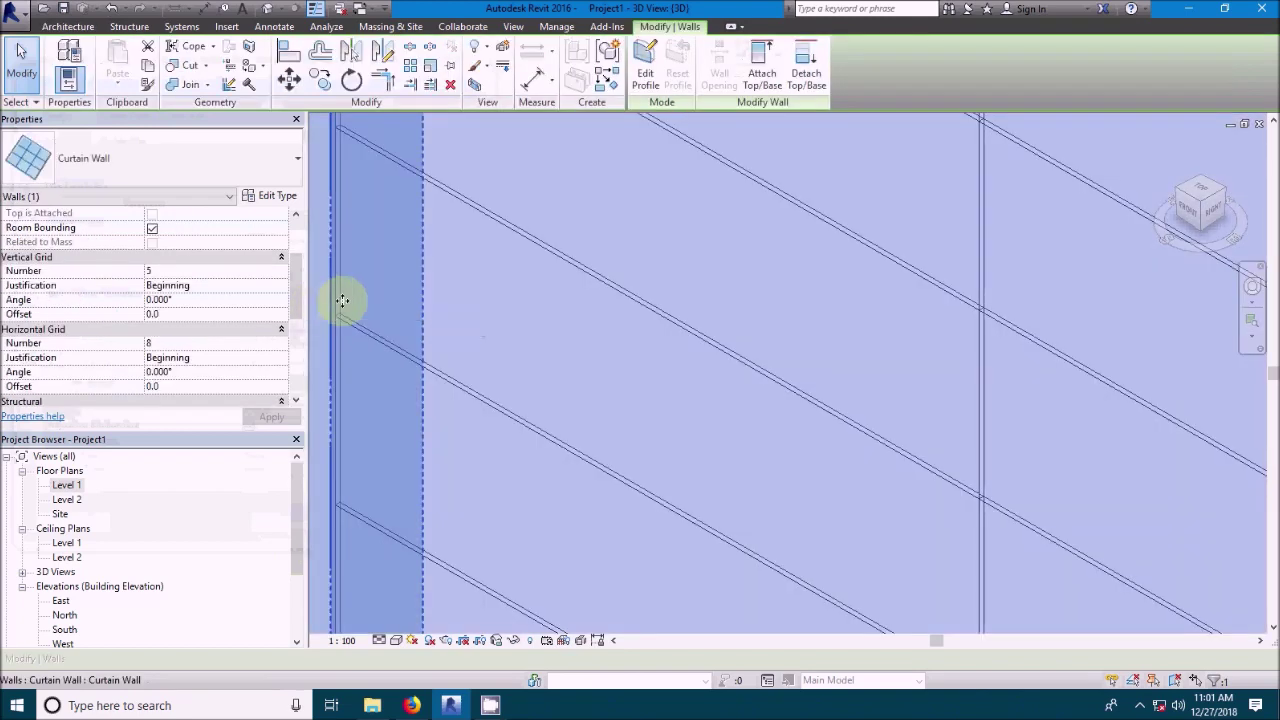
scroll(413, 306, down, 4)
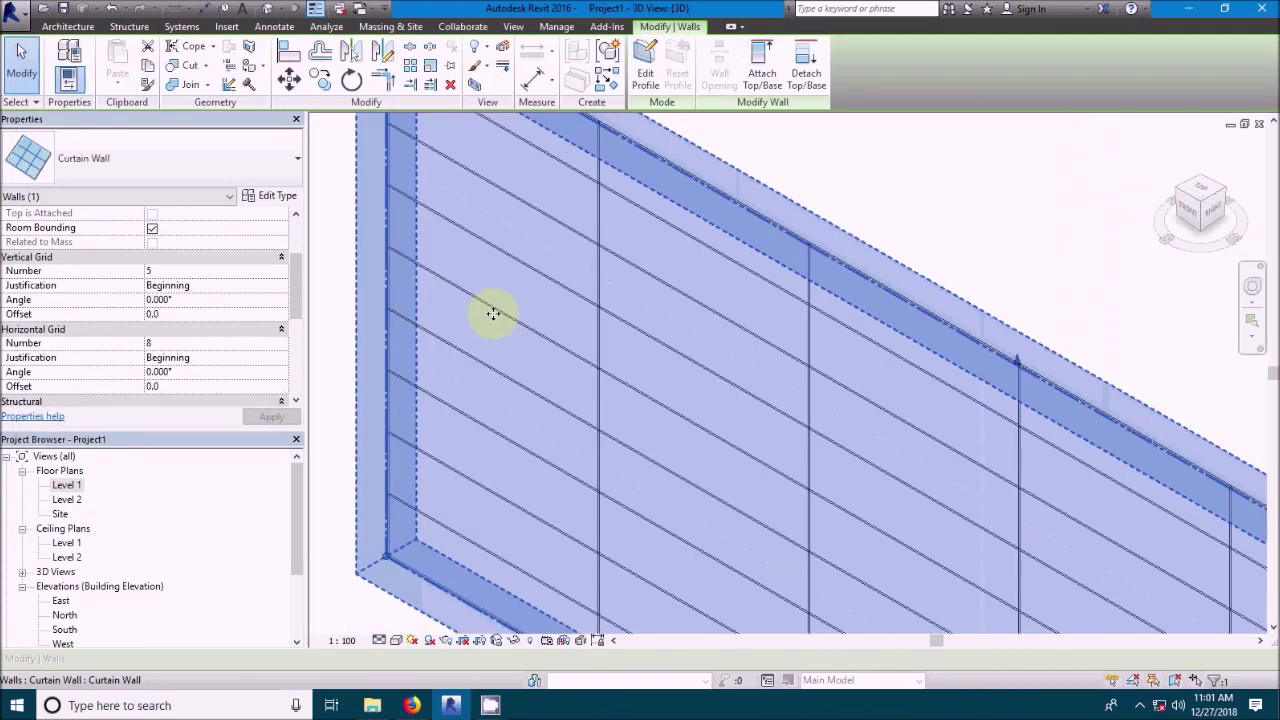
scroll(493, 318, down, 2)
click(754, 183)
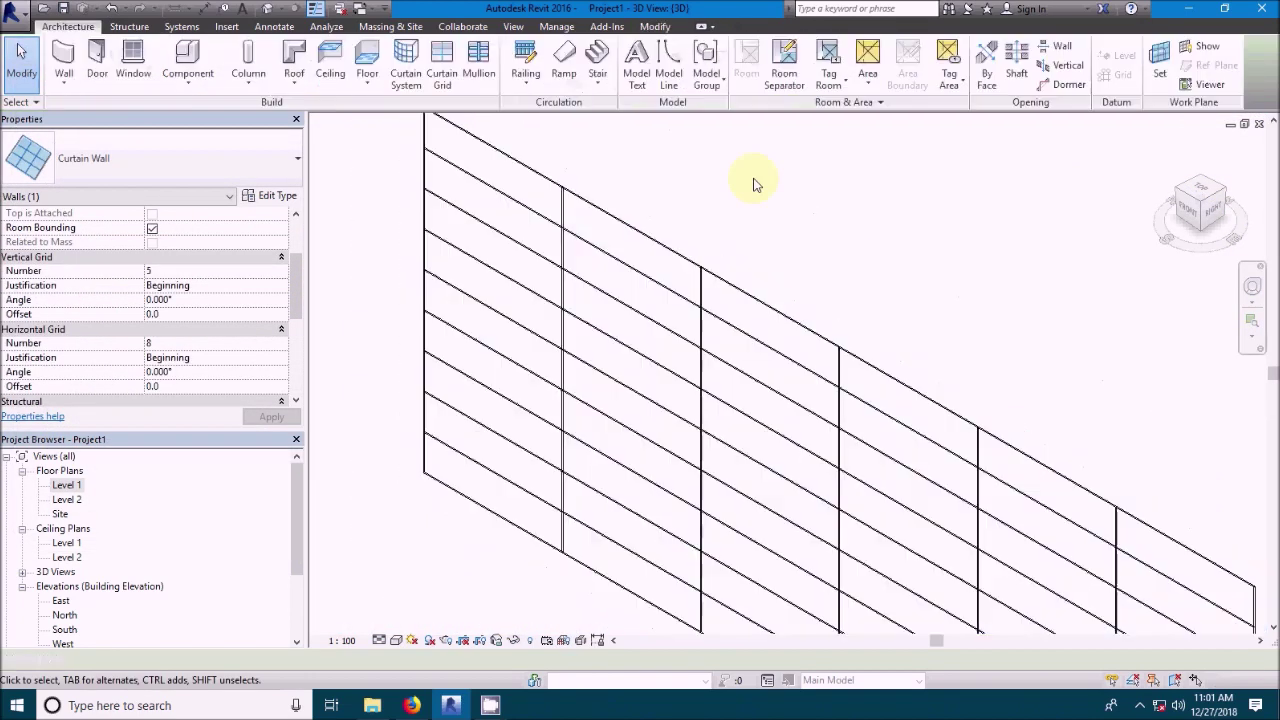
click(564, 221)
click(576, 197)
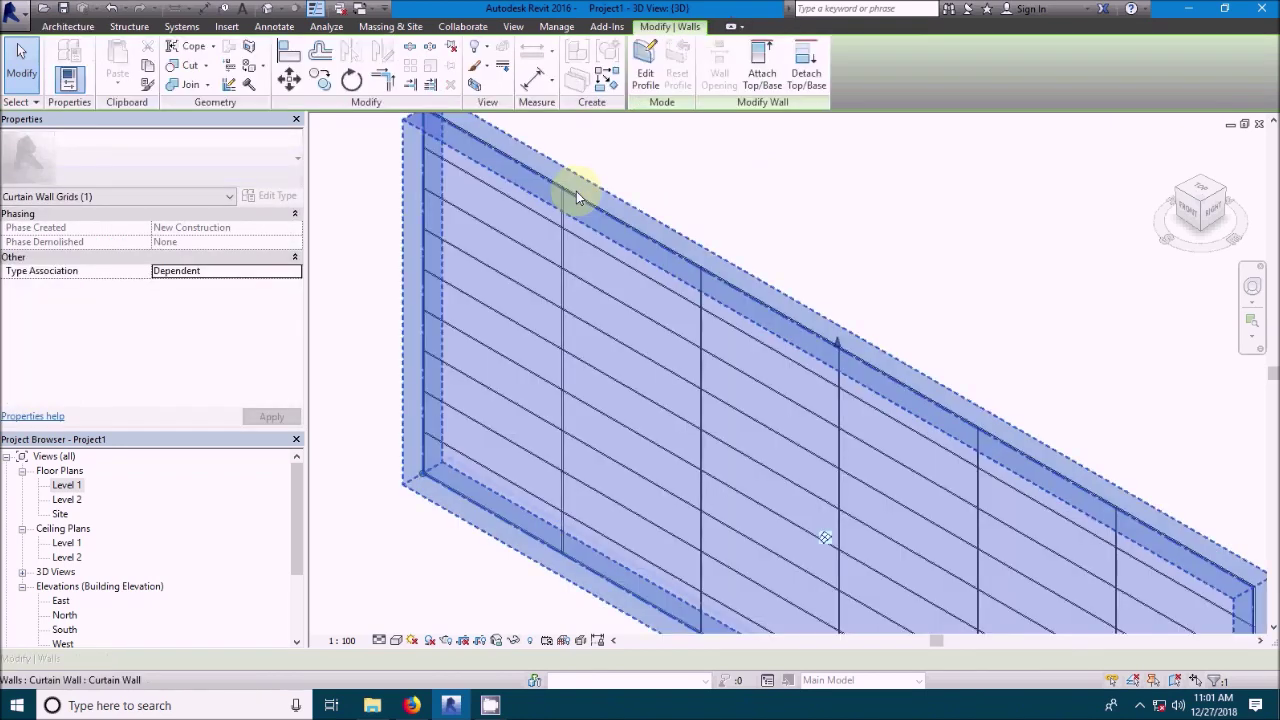
- Place a 50 x 150mm Rectangular Mullion along the curtain wall's first interior vertical grid line
scroll(581, 191, down, 1)
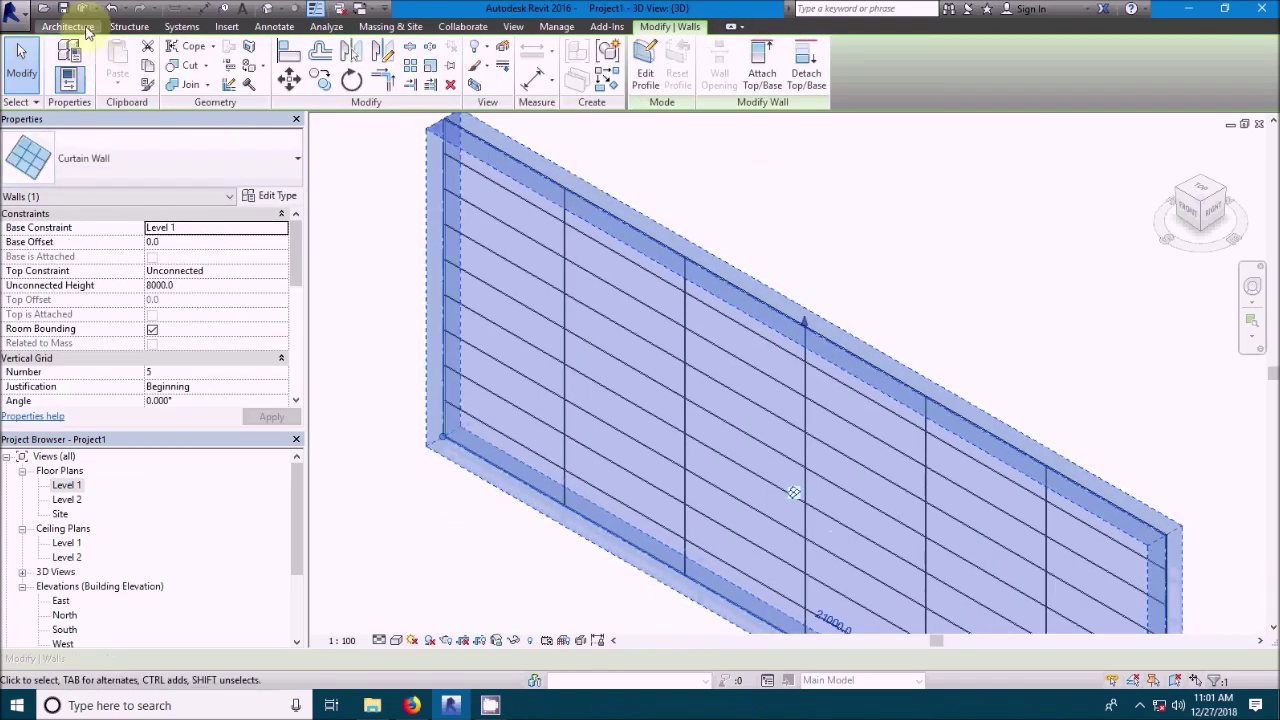
click(84, 27)
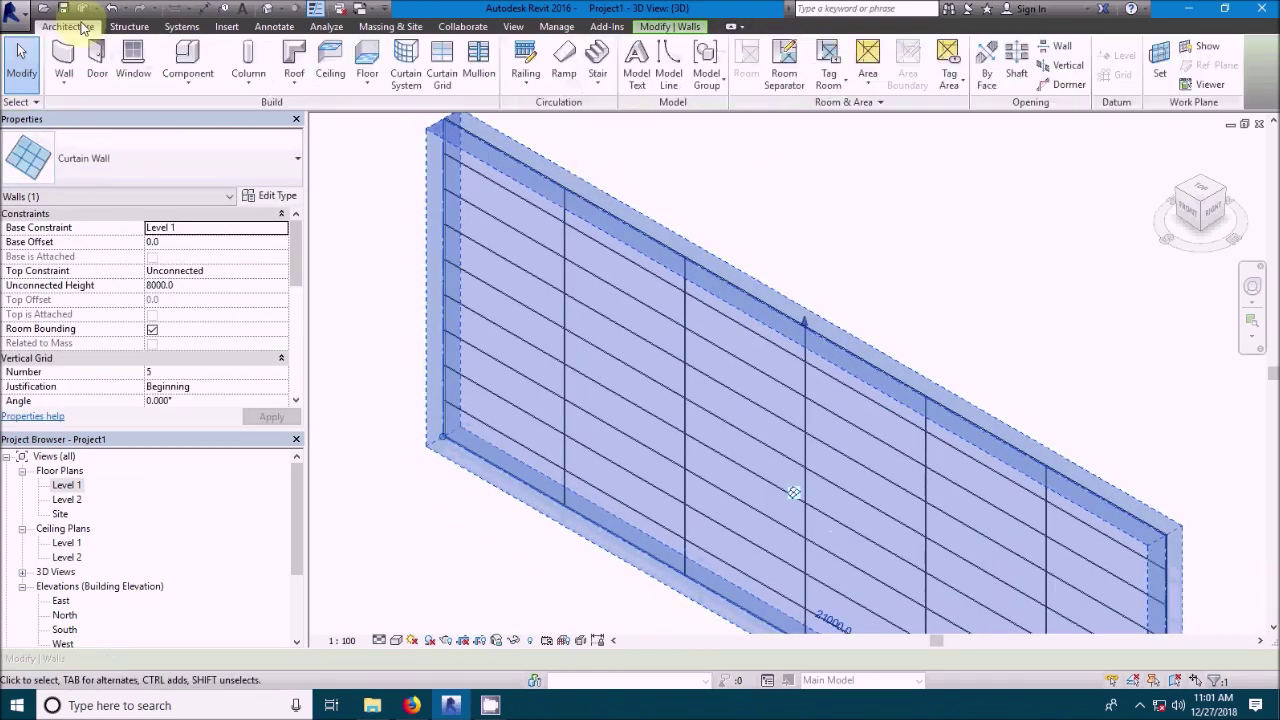
click(478, 75)
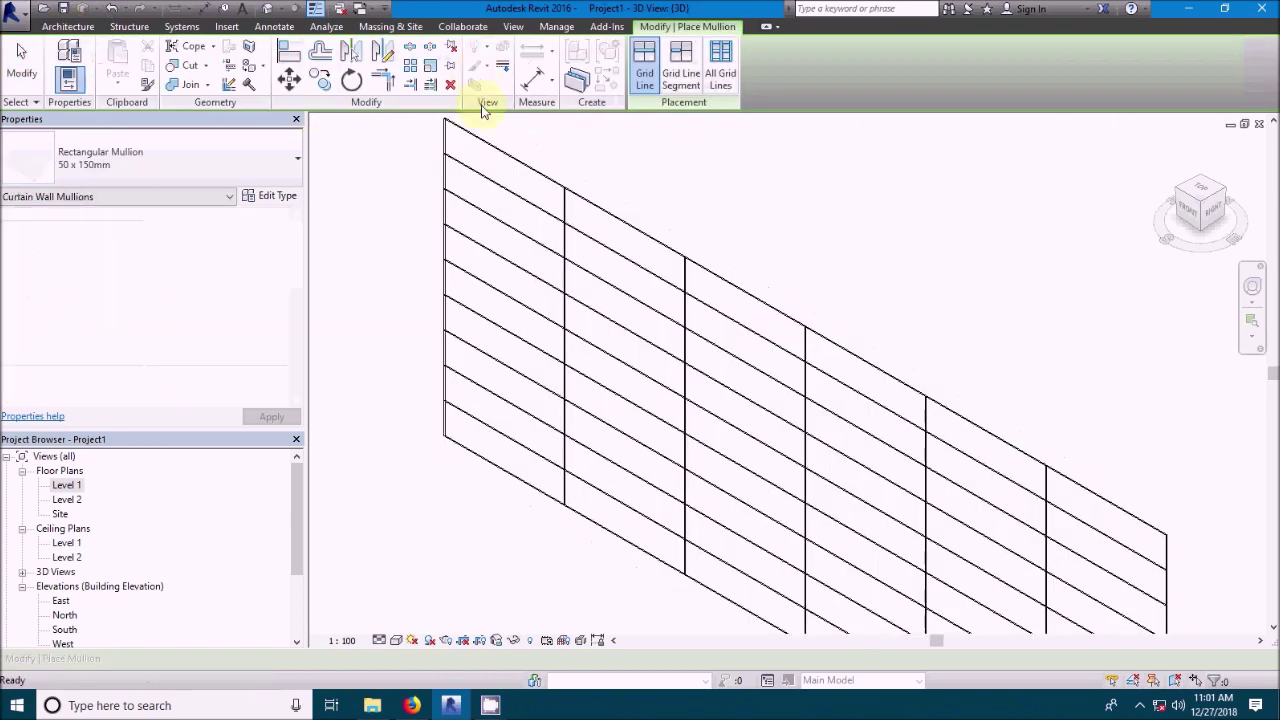
click(572, 252)
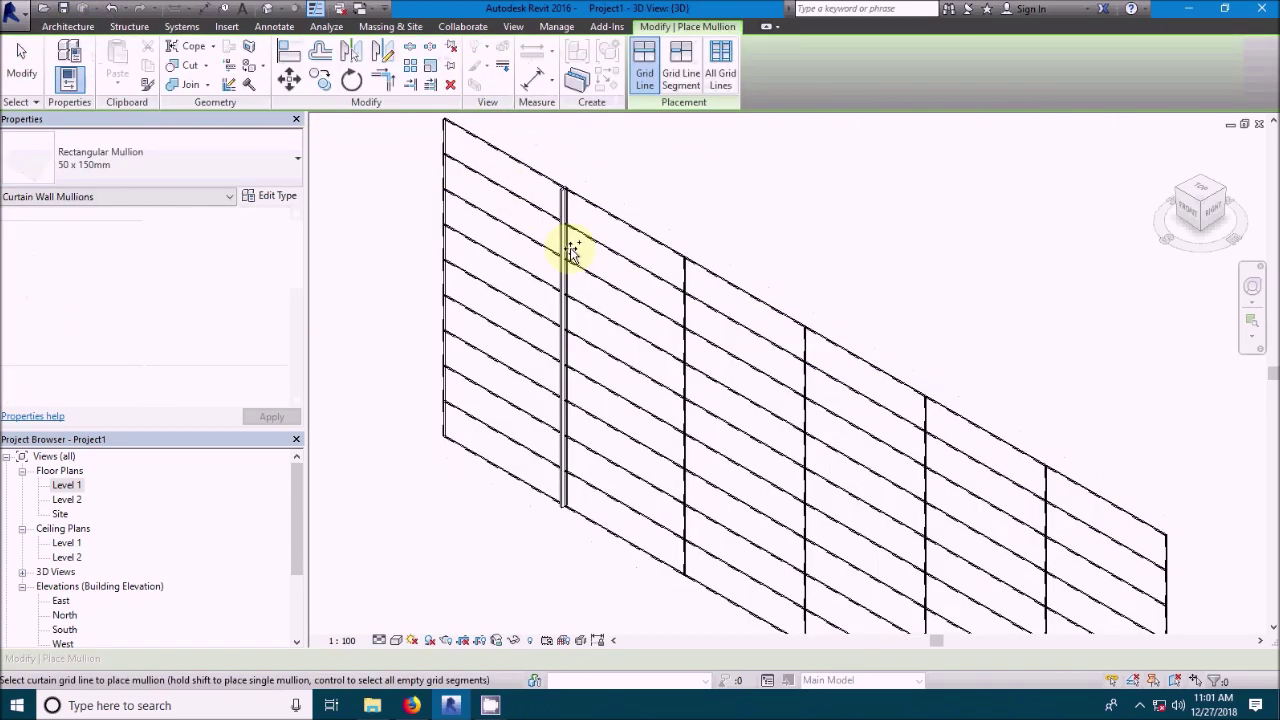
scroll(557, 180, up, 4)
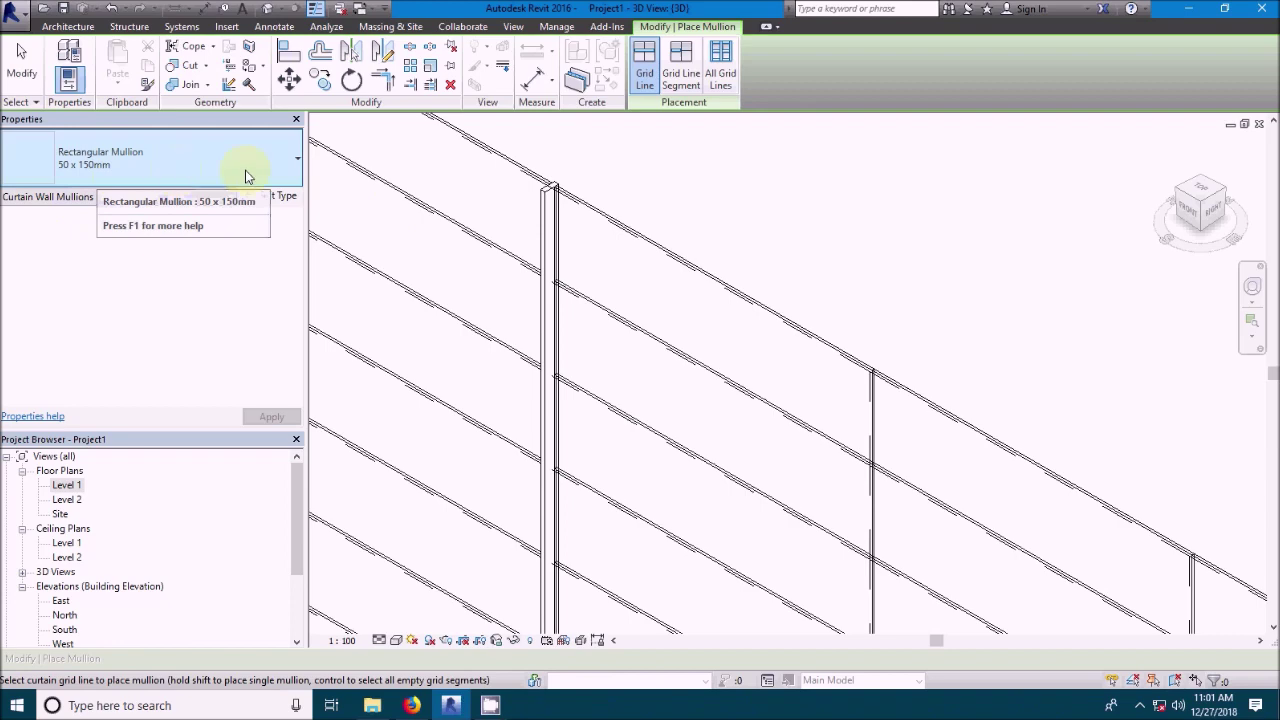
- Place 50 x 150mm Rectangular Mullions along the remaining four interior vertical grid lines of the curtain wall
scroll(491, 243, down, 3)
click(712, 347)
scroll(517, 223, down, 2)
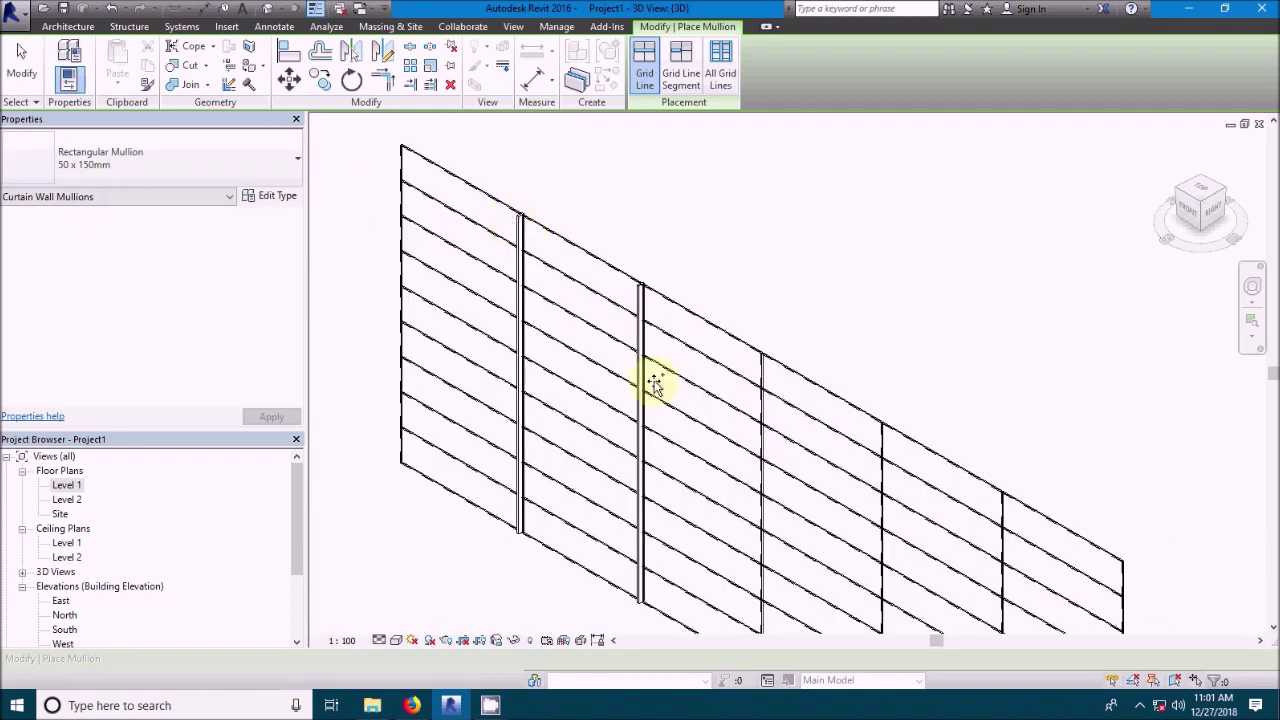
click(762, 370)
click(880, 437)
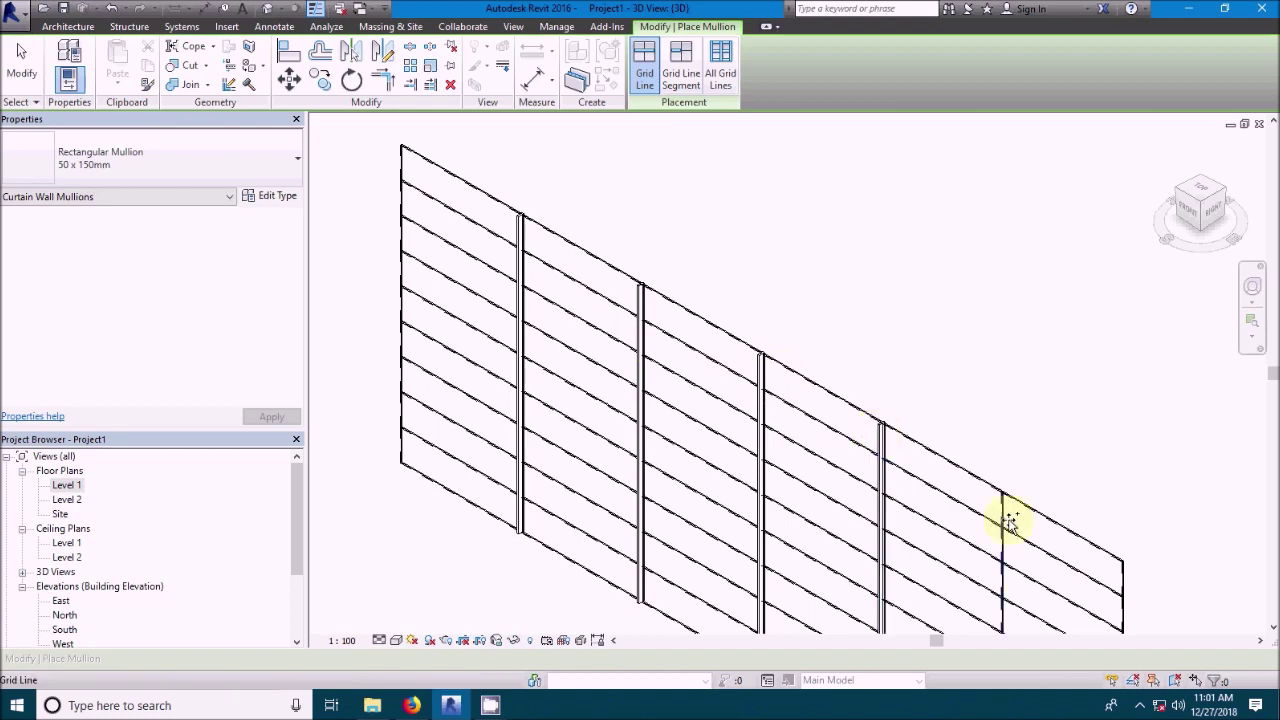
click(1008, 522)
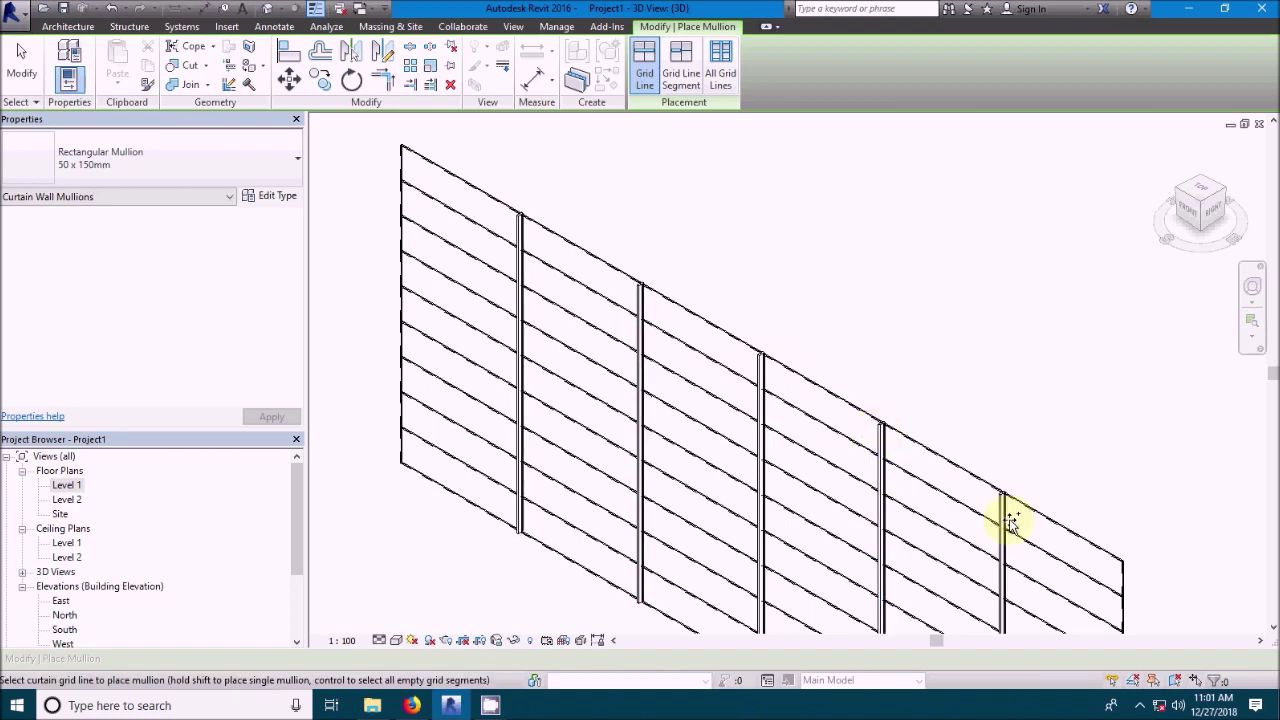
- Place 50 x 150mm Rectangular Mullions along the two uppermost horizontal grid lines of the curtain wall
click(428, 203)
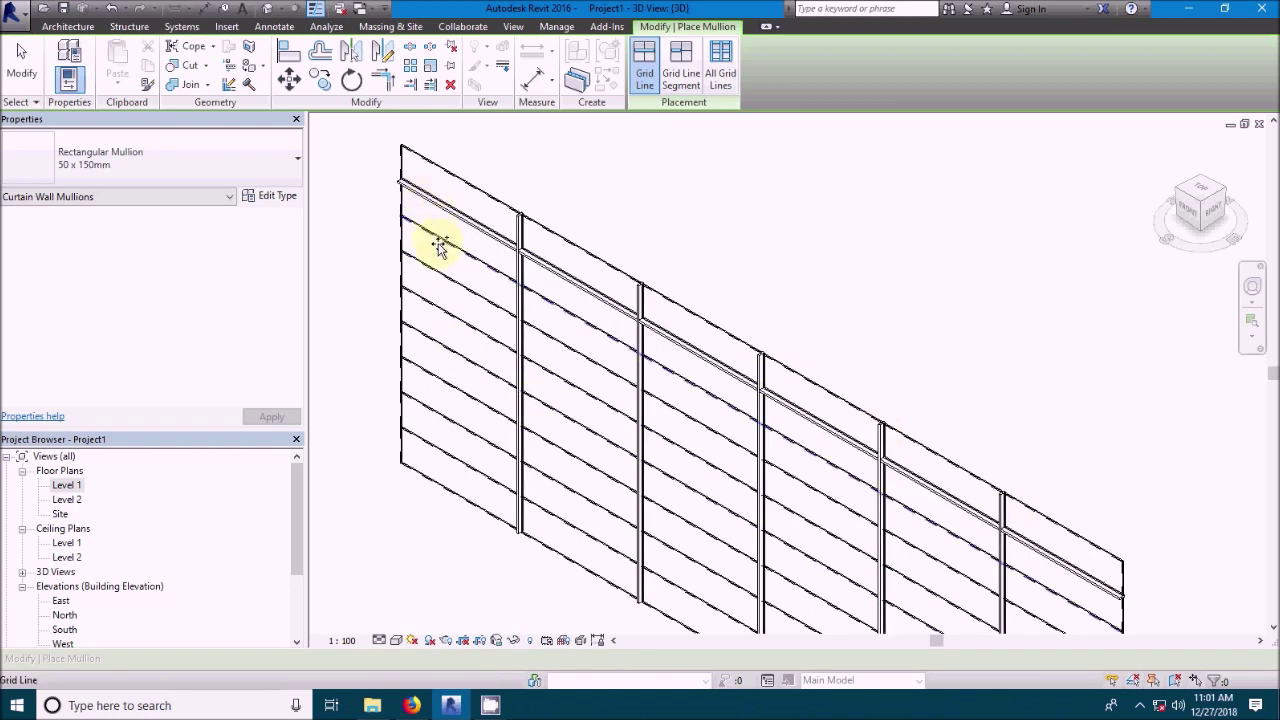
click(437, 241)
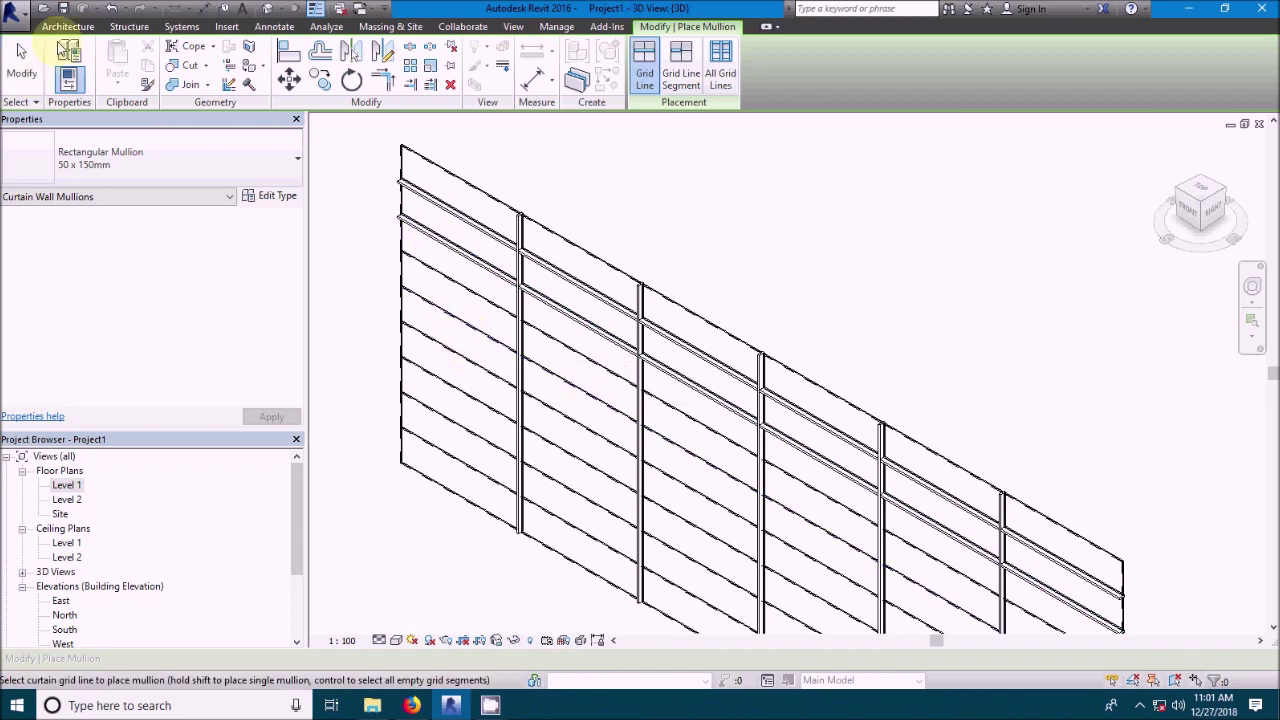
- Undo all seven mullion placements on the curtain wall and leave the Mullion tool
click(128, 10)
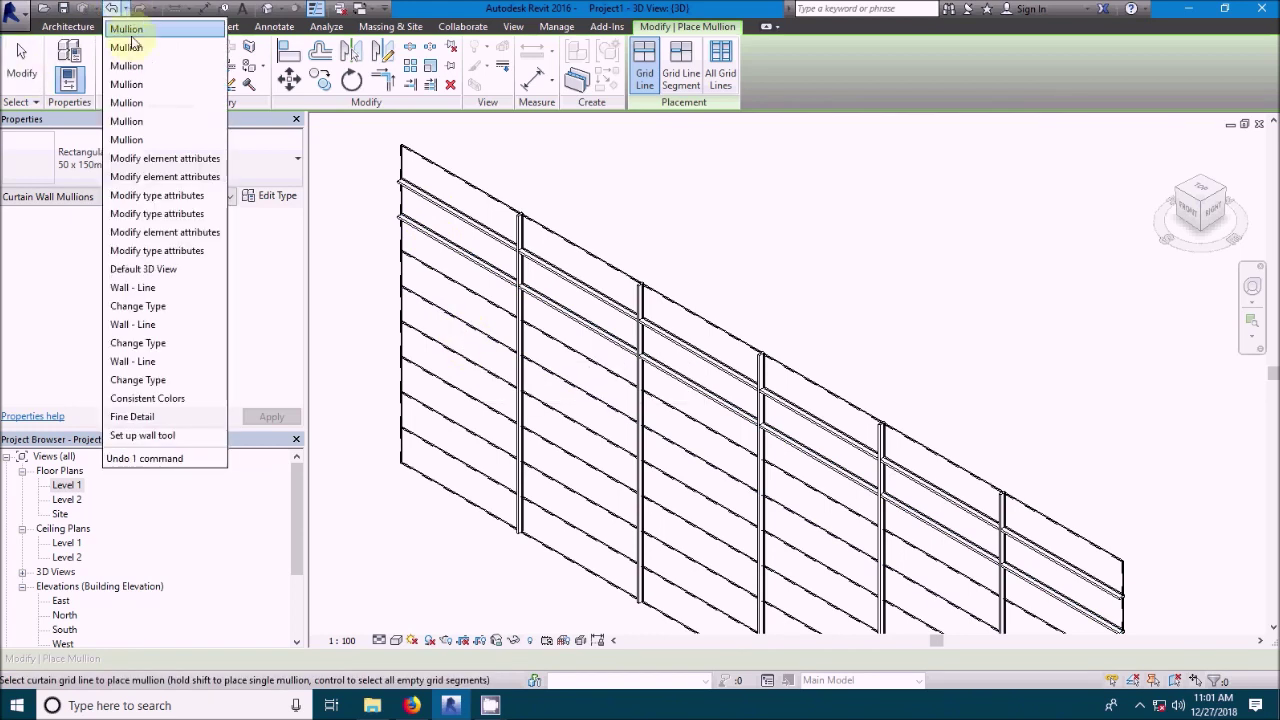
click(143, 135)
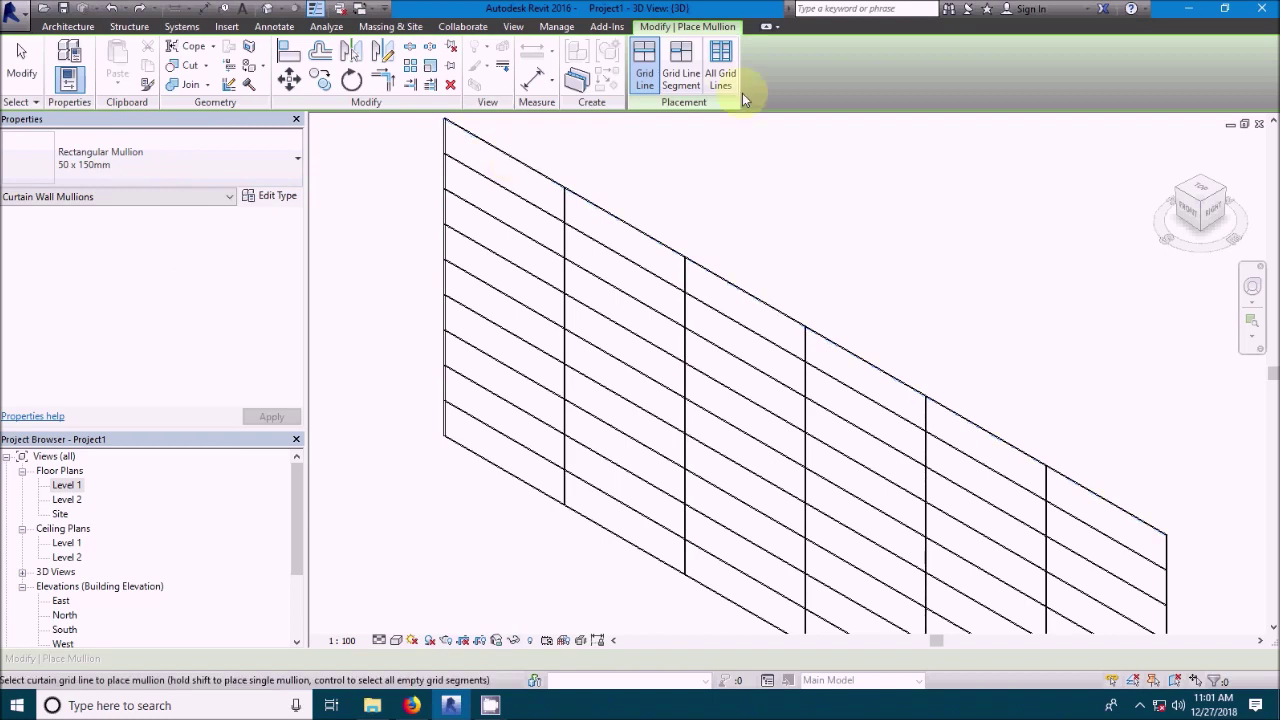
right_click(814, 157)
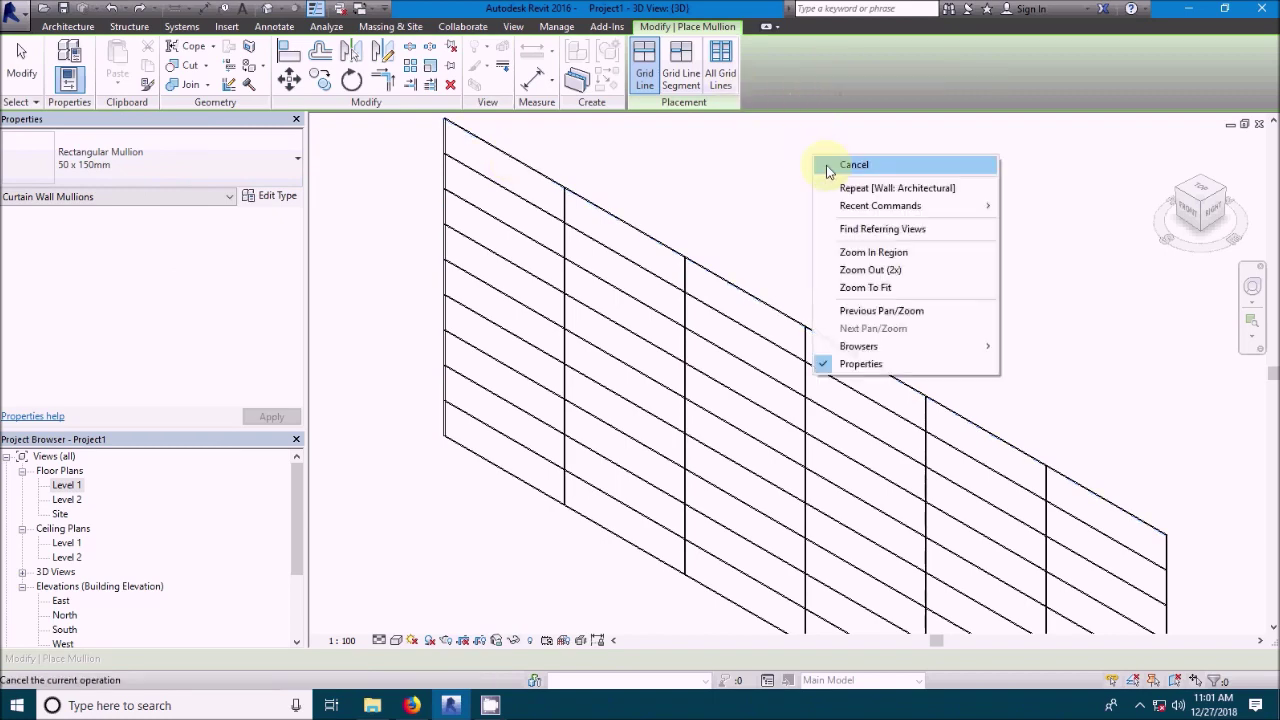
click(828, 166)
- Set the Curtain Wall type's vertical mullion Interior Type to Rectangular Mullion : 30mm Square and apply it
click(500, 217)
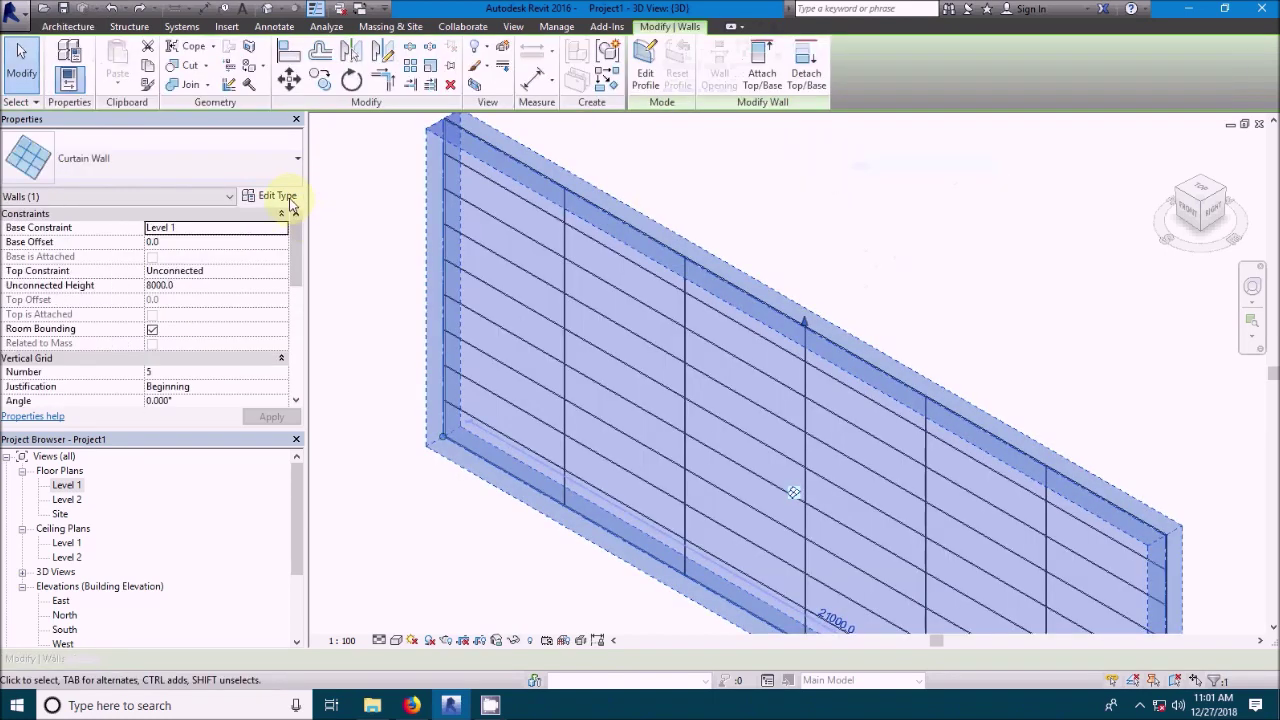
click(278, 196)
drag(466, 328, 466, 378)
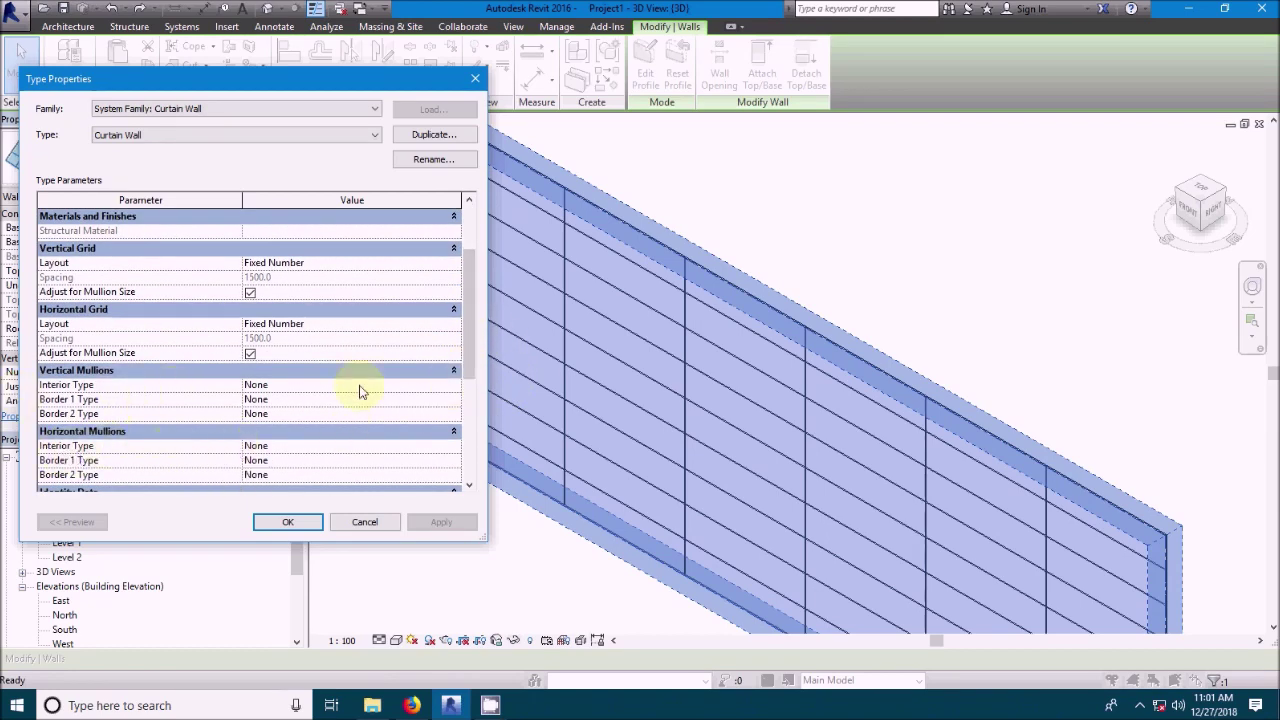
click(455, 385)
click(453, 385)
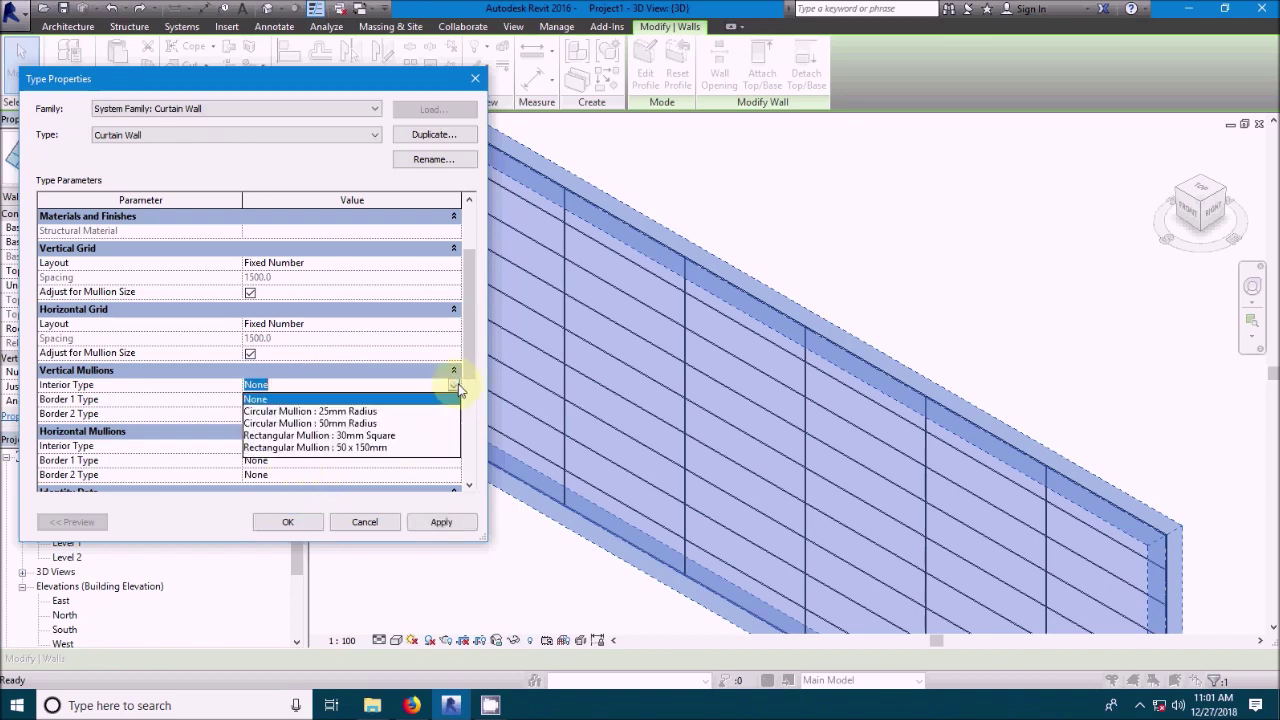
click(357, 437)
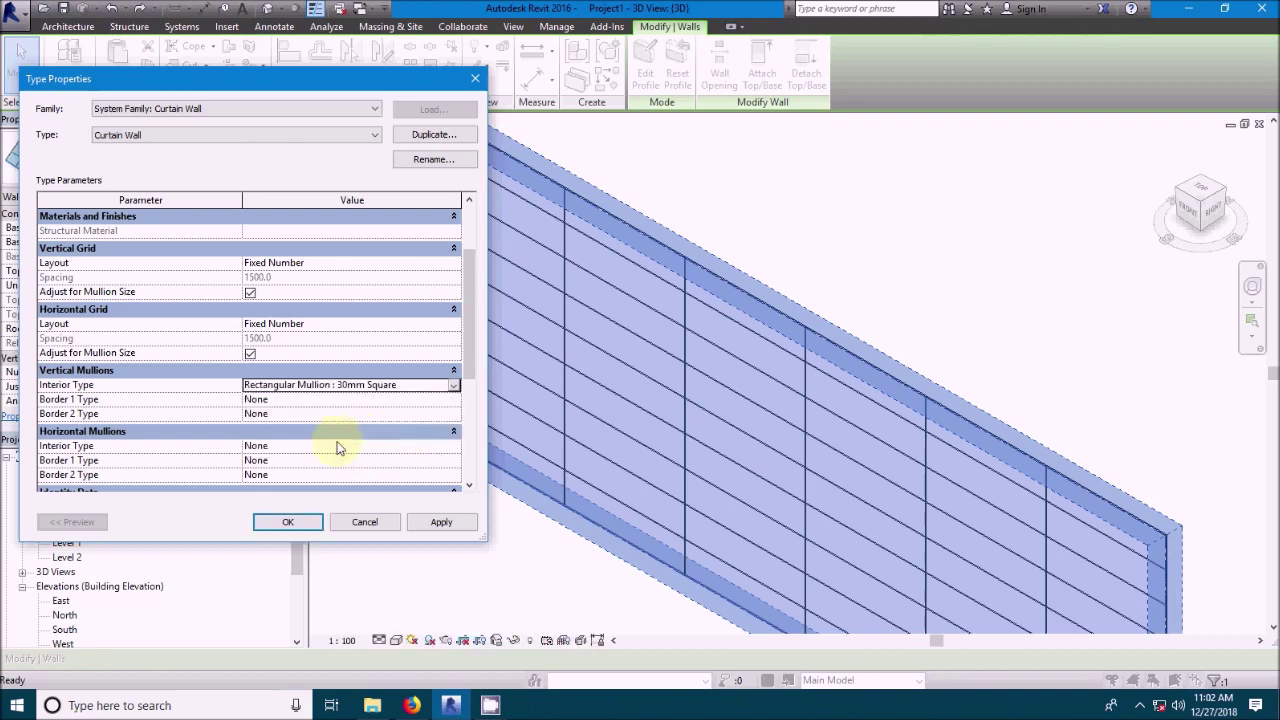
click(463, 531)
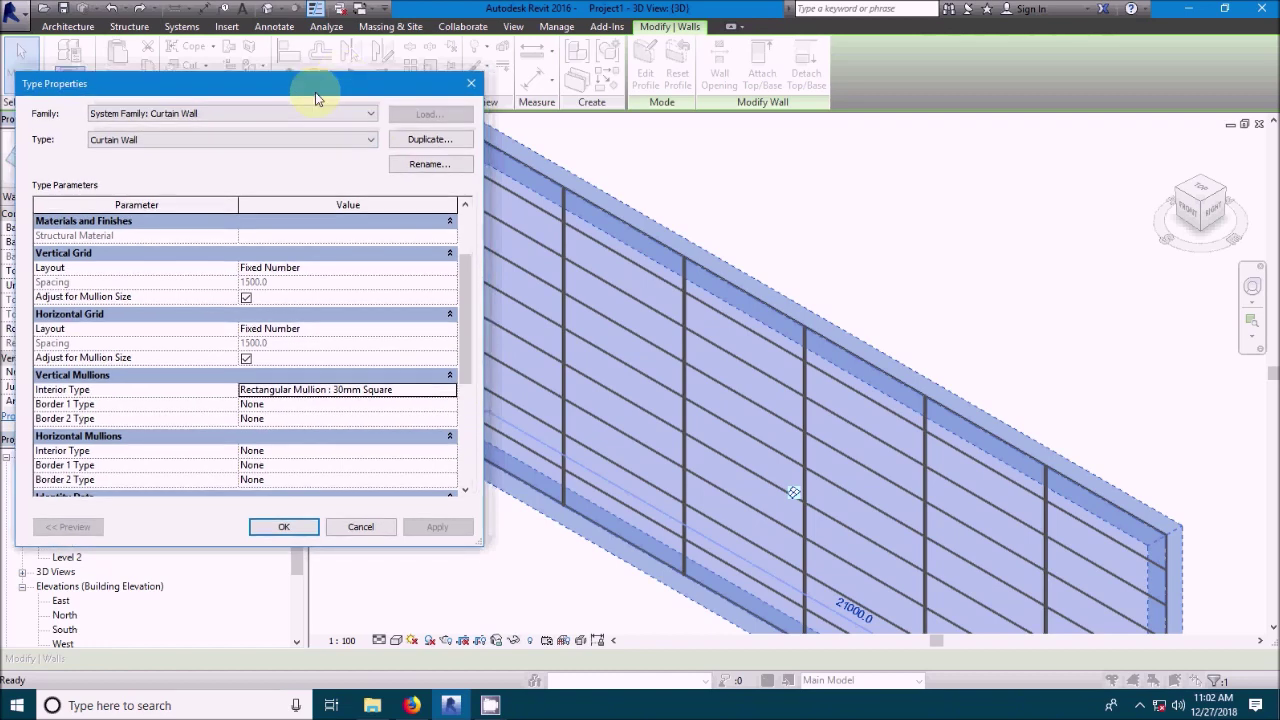
drag(342, 79, 202, 188)
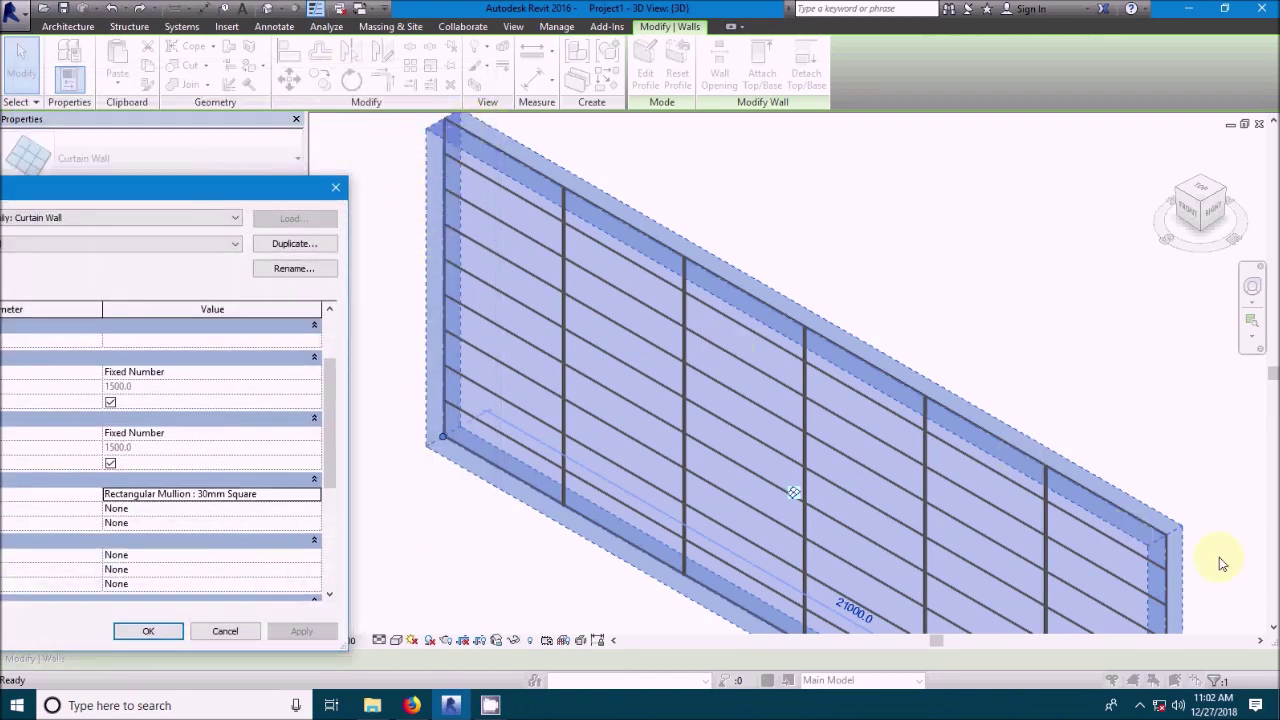
drag(271, 194, 394, 132)
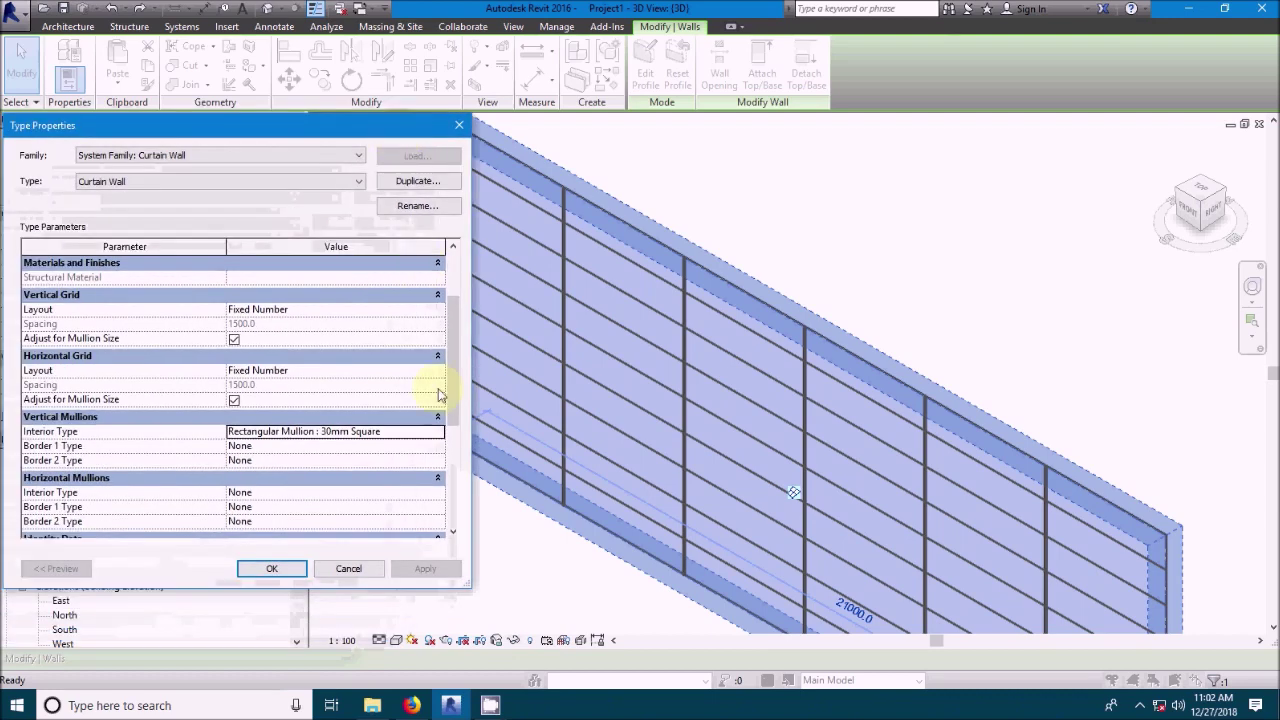
- Set the vertical mullions' Border 1 Type and Border 2 Type to Rectangular Mullion : 30mm Square, applying each change
click(438, 448)
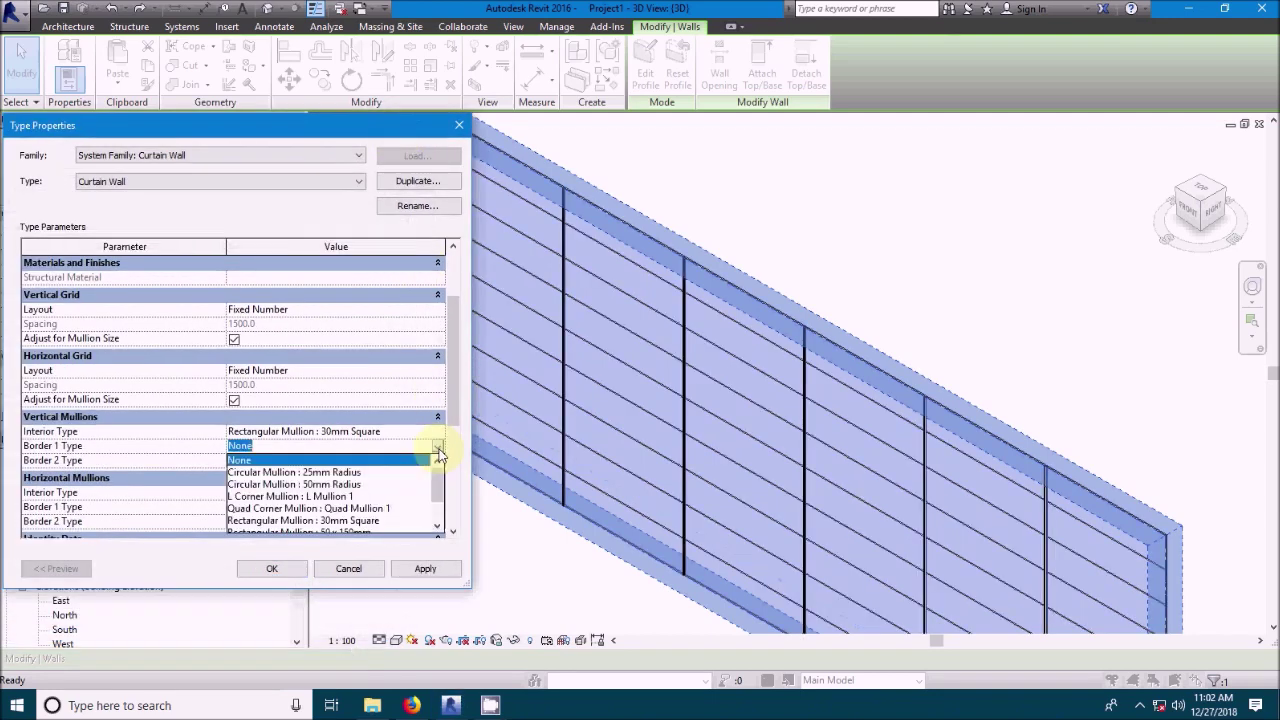
drag(436, 486, 437, 494)
click(350, 509)
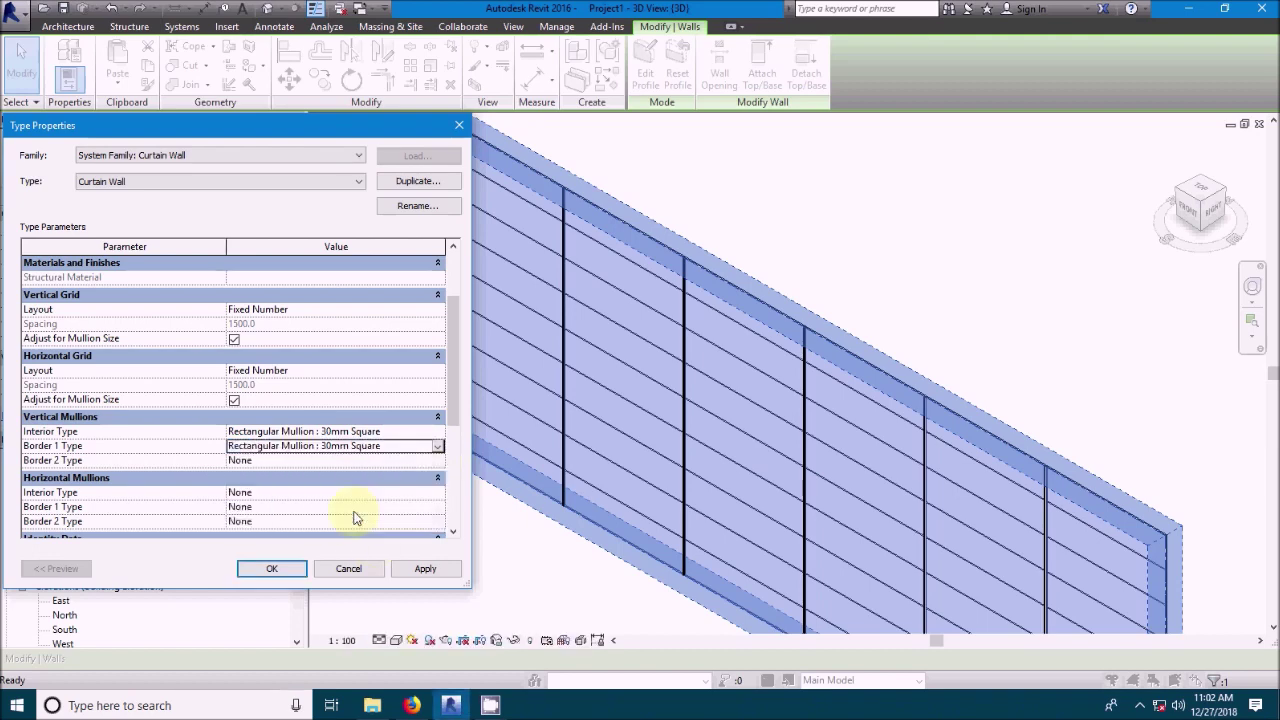
click(425, 569)
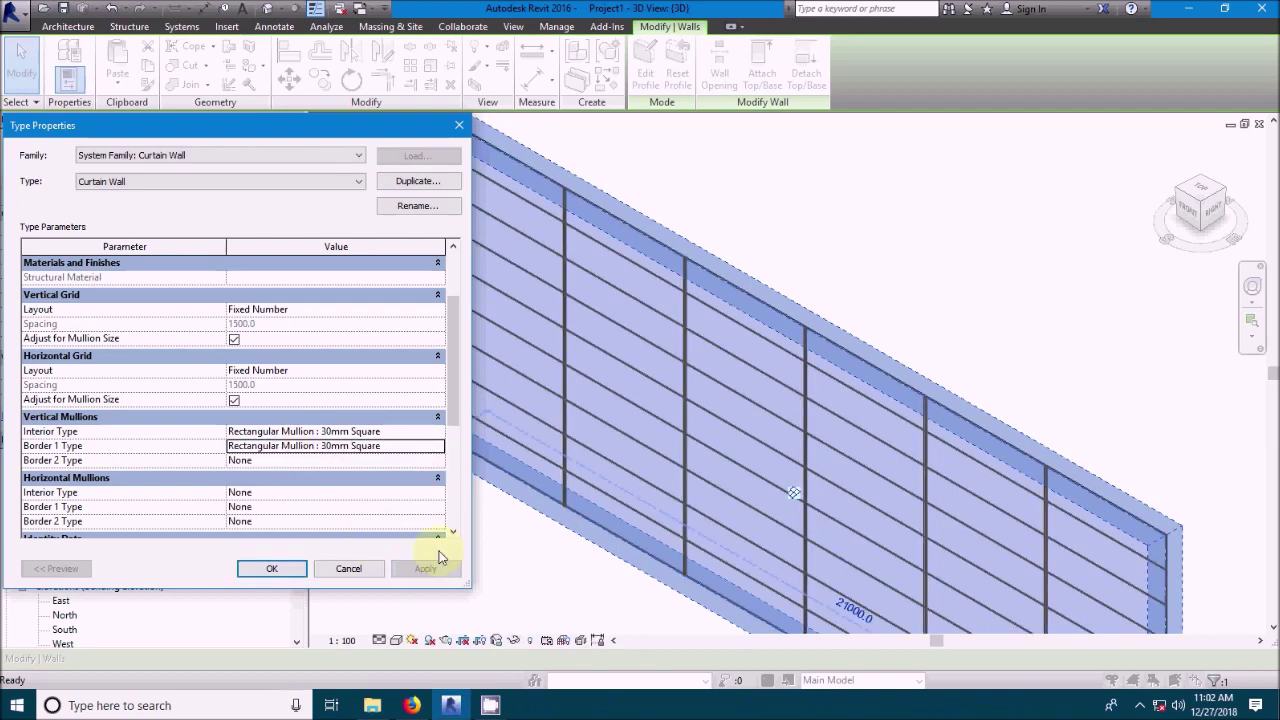
click(437, 460)
scroll(318, 531, down, 1)
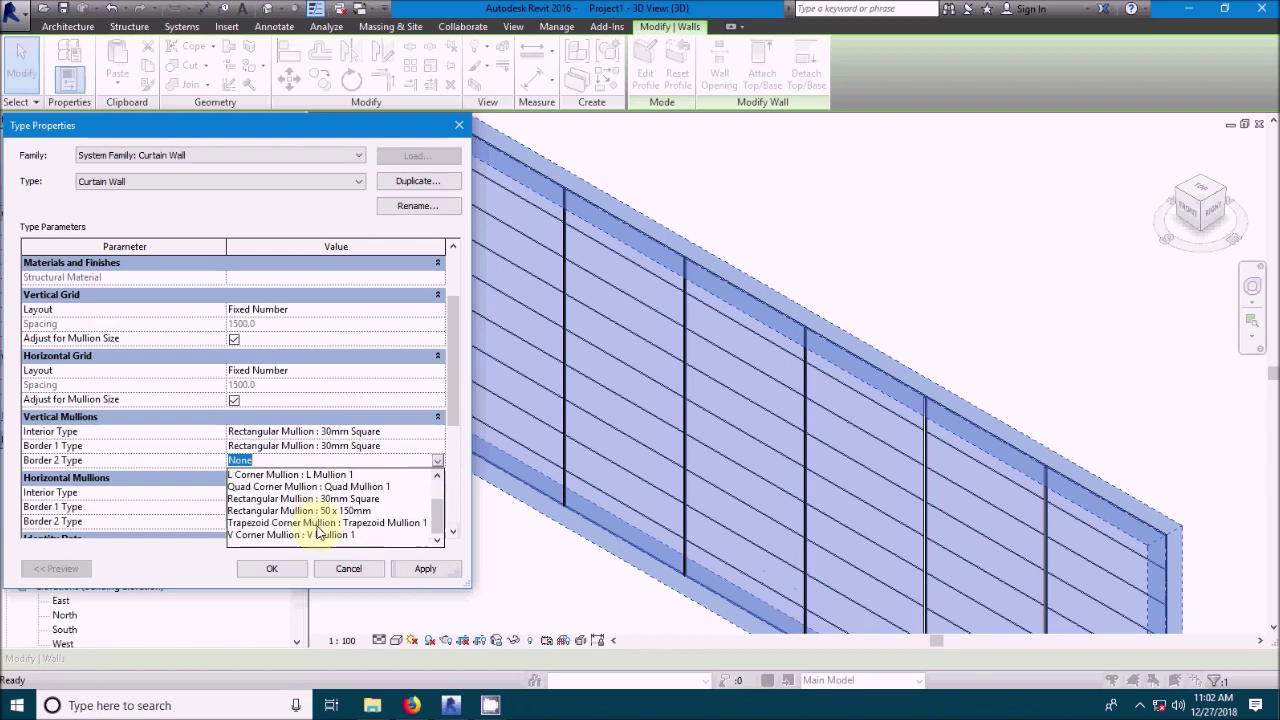
click(318, 498)
click(425, 568)
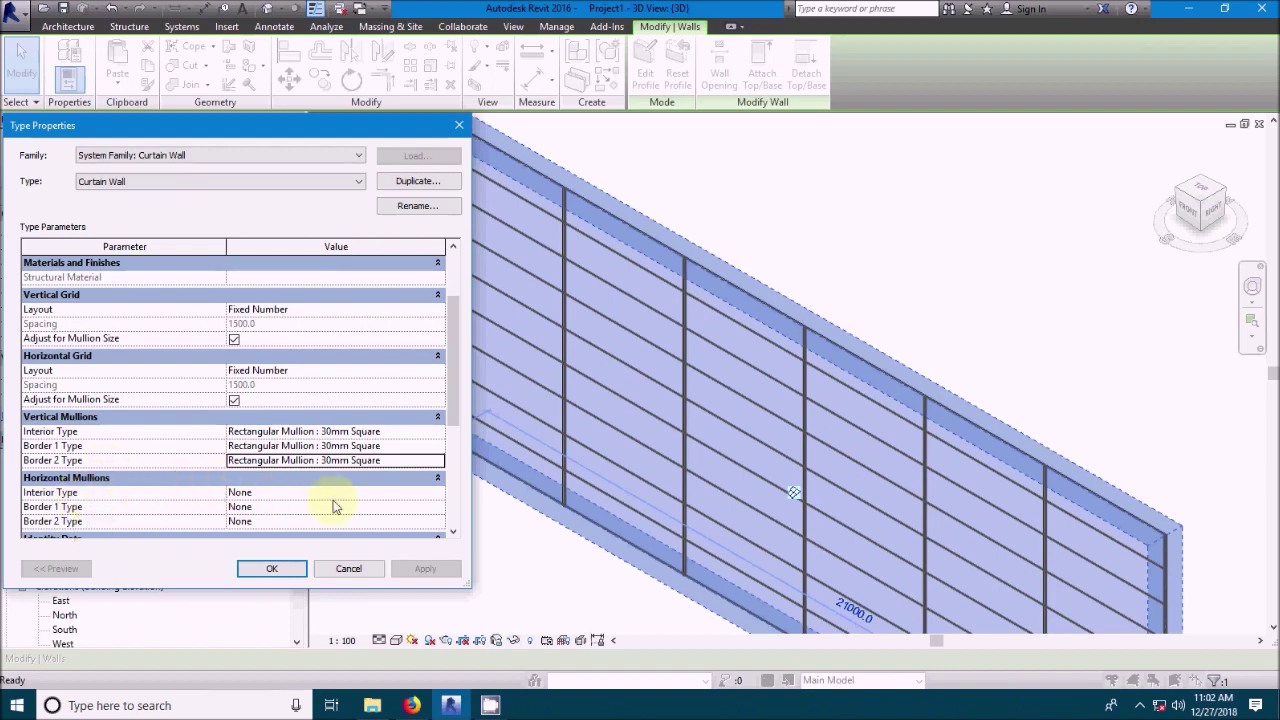
- Set the horizontal mullions' Interior Type to Rectangular Mullion : 30mm Square and apply it
click(436, 493)
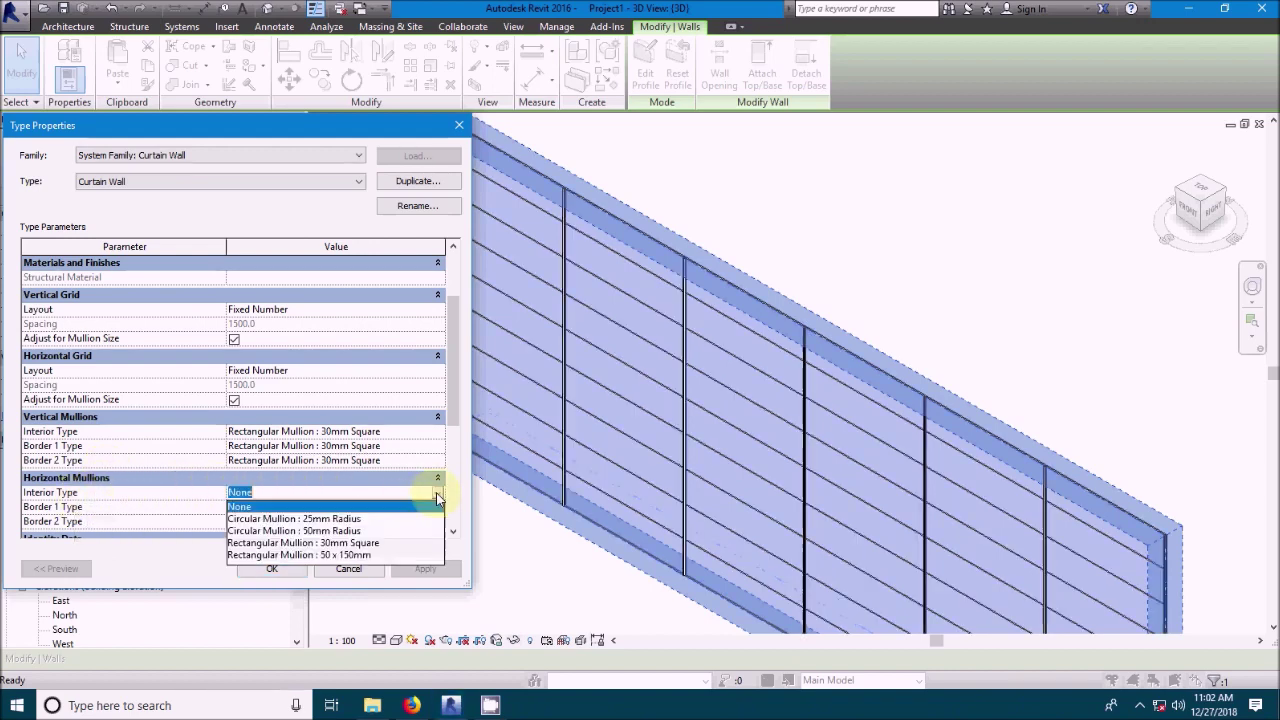
click(345, 542)
click(444, 570)
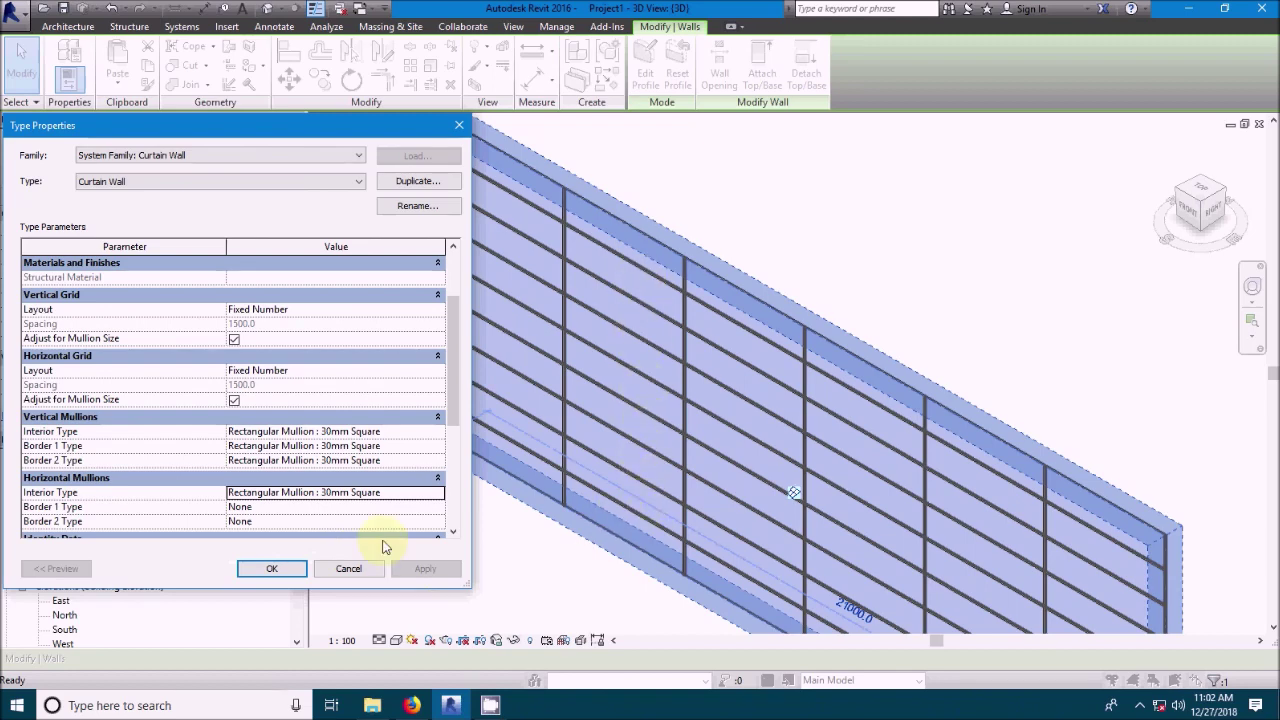
- Set the horizontal mullions' Border 1 and Border 2 Types to Rectangular Mullion : 30mm Square and accept the type properties
click(438, 508)
click(438, 508)
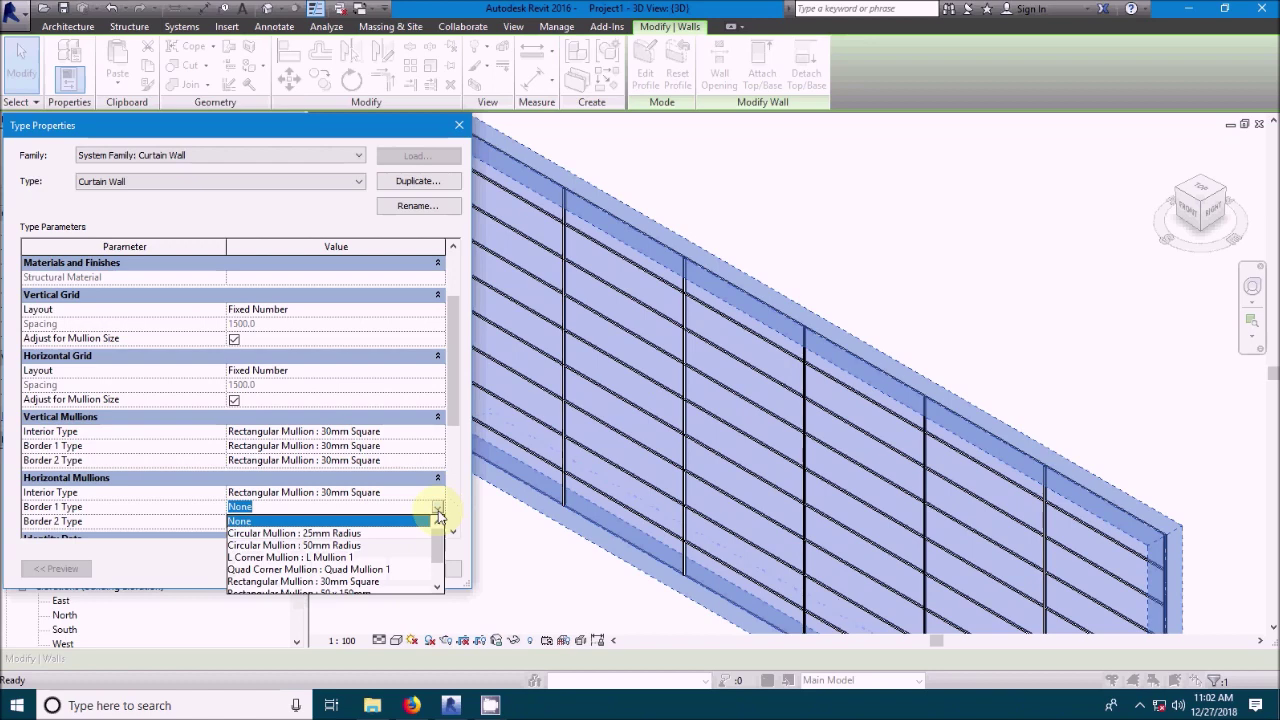
click(405, 581)
click(437, 521)
click(437, 522)
click(360, 596)
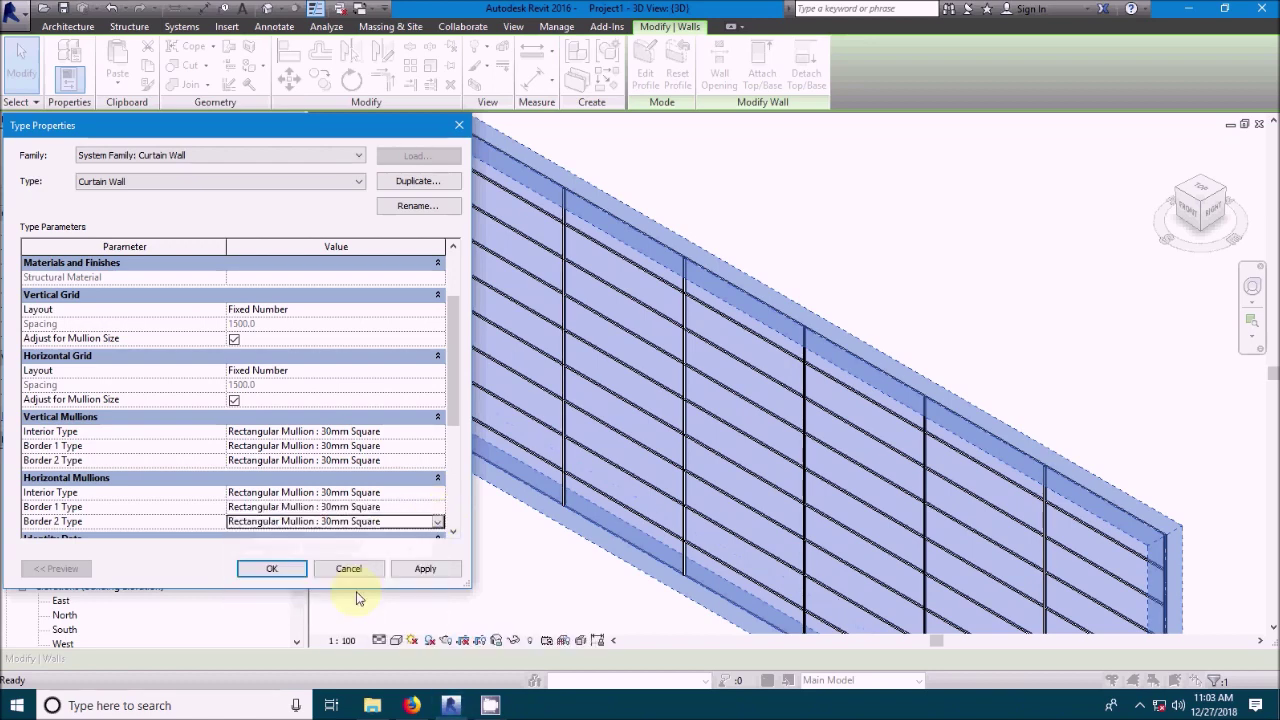
click(426, 569)
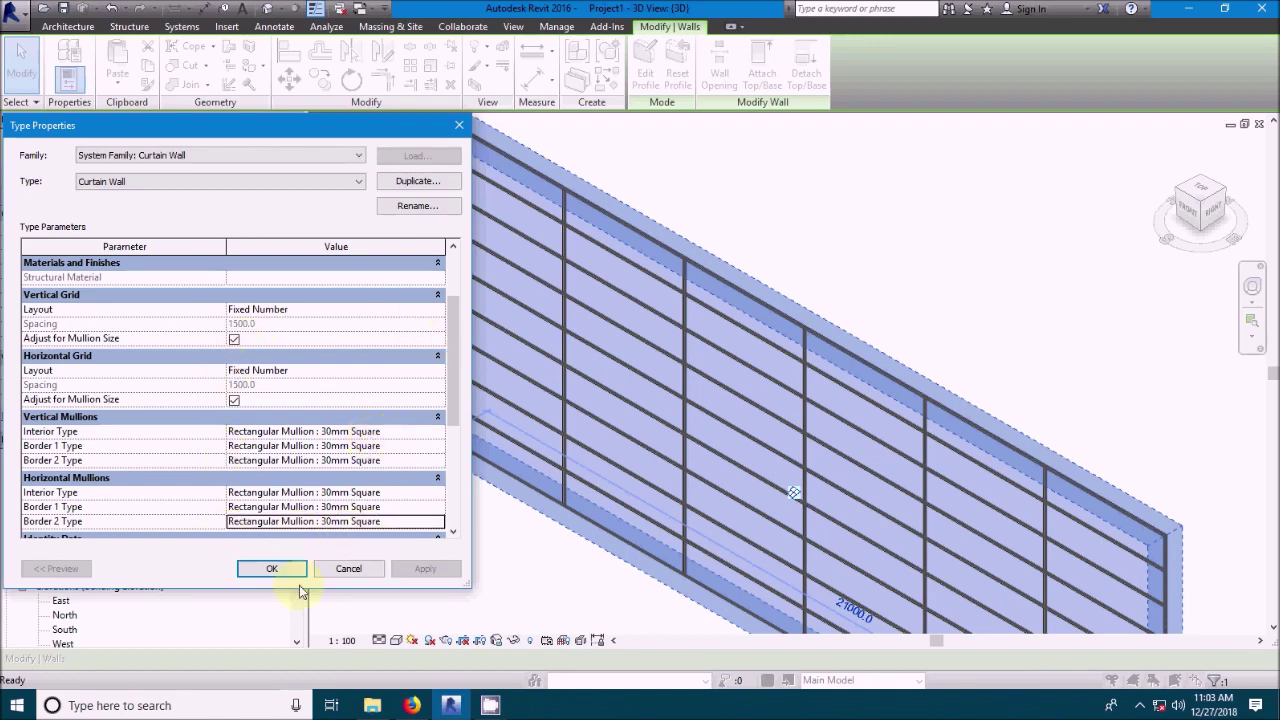
click(271, 568)
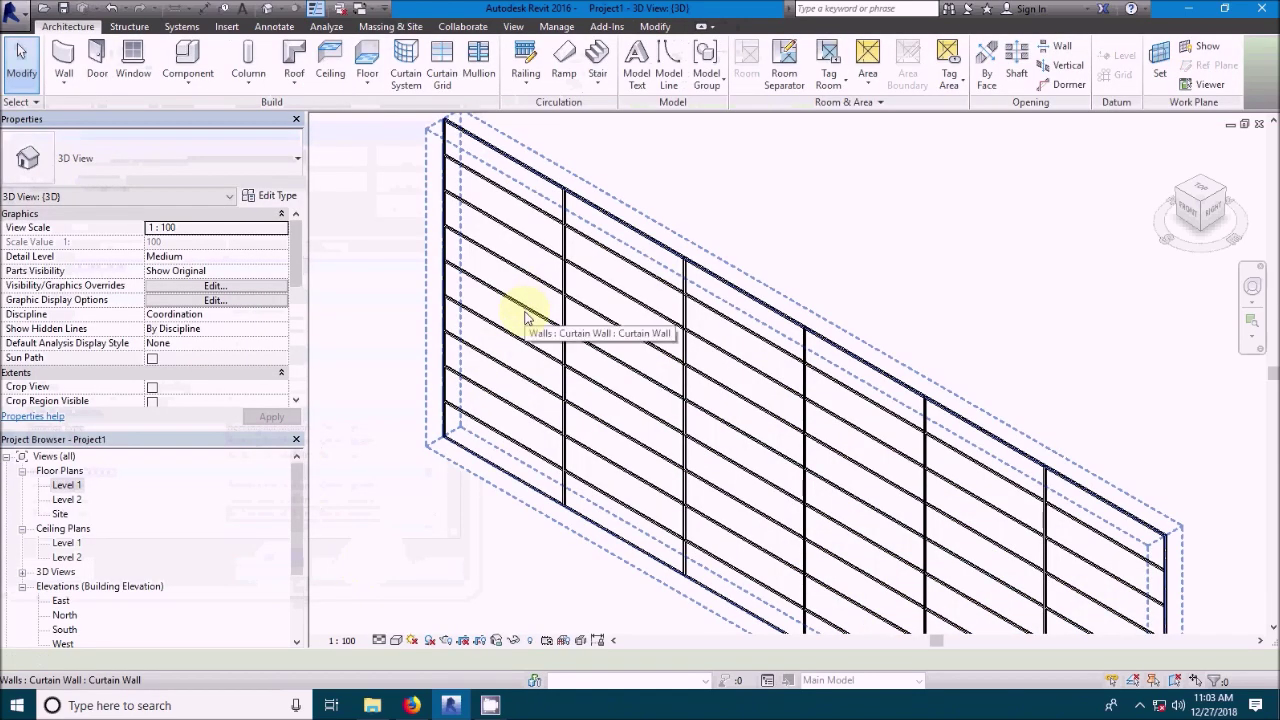
- In the Level 1 floor plan, create a similar horizontal curtain wall about 31000 long, above and parallel to the 21000 curtain wall
scroll(643, 357, up, 4)
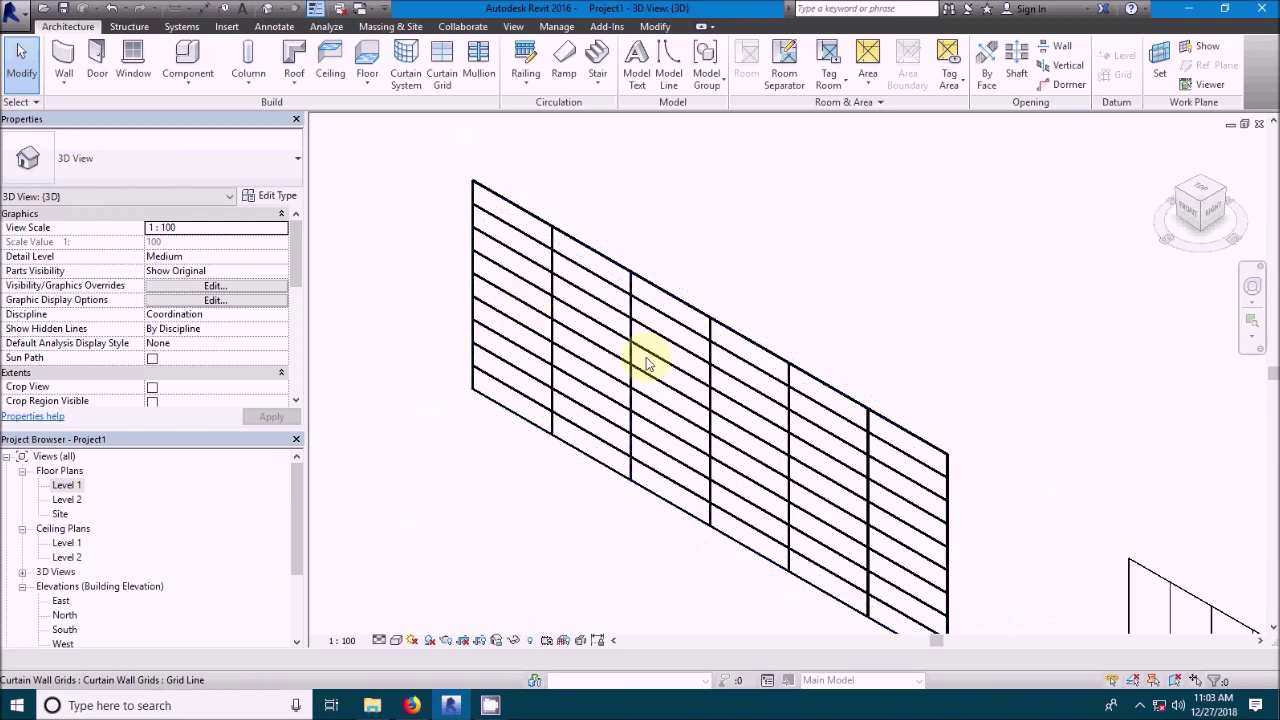
key(Escape)
click(67, 486)
double_click(67, 486)
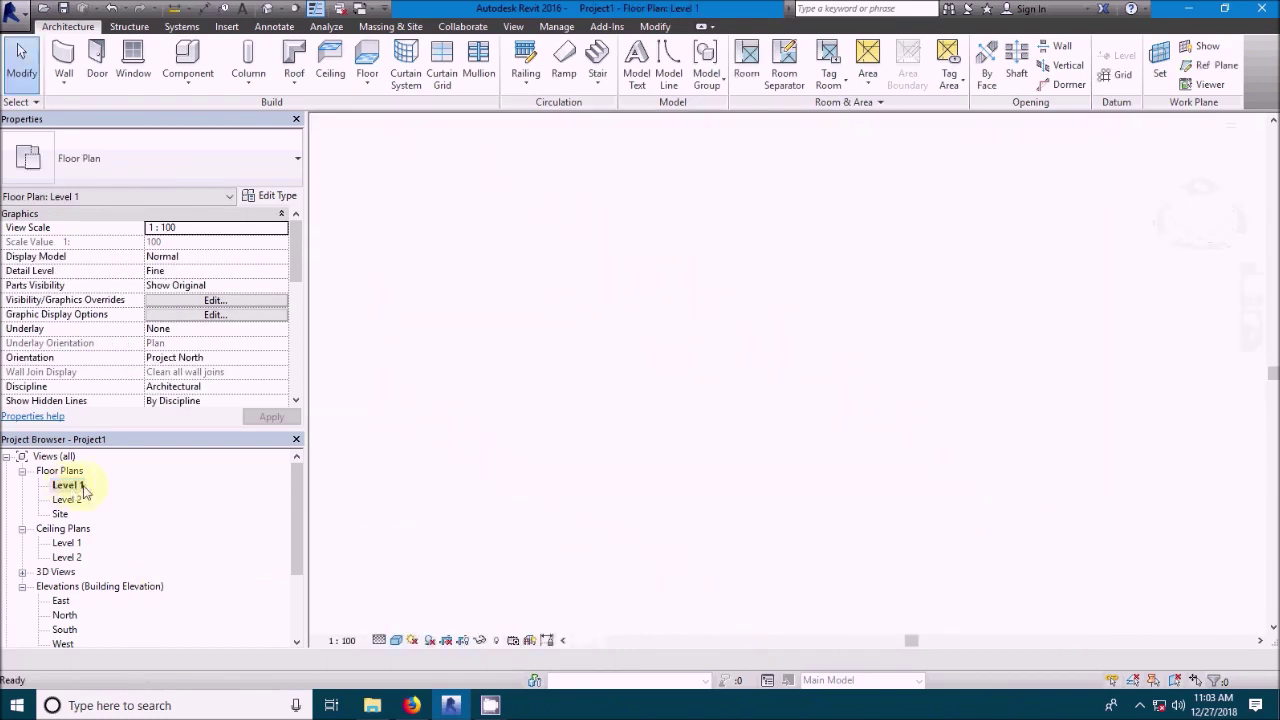
click(571, 427)
right_click(571, 433)
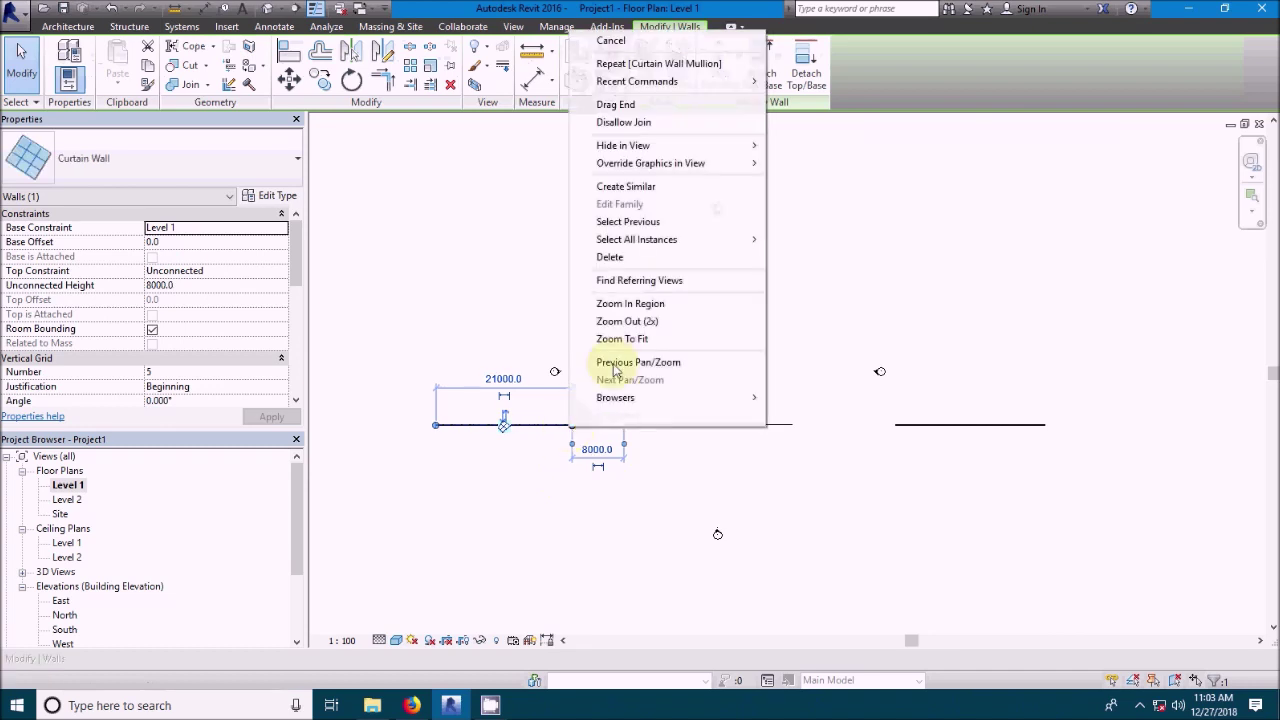
click(604, 189)
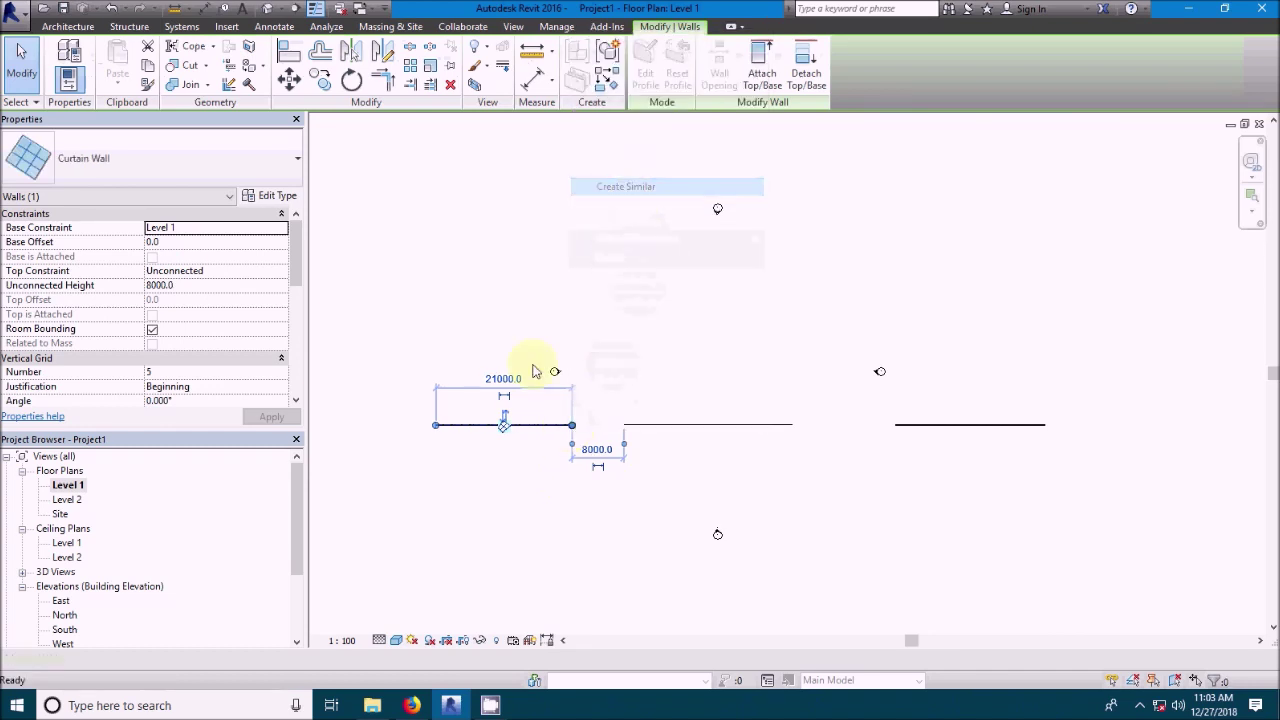
click(436, 334)
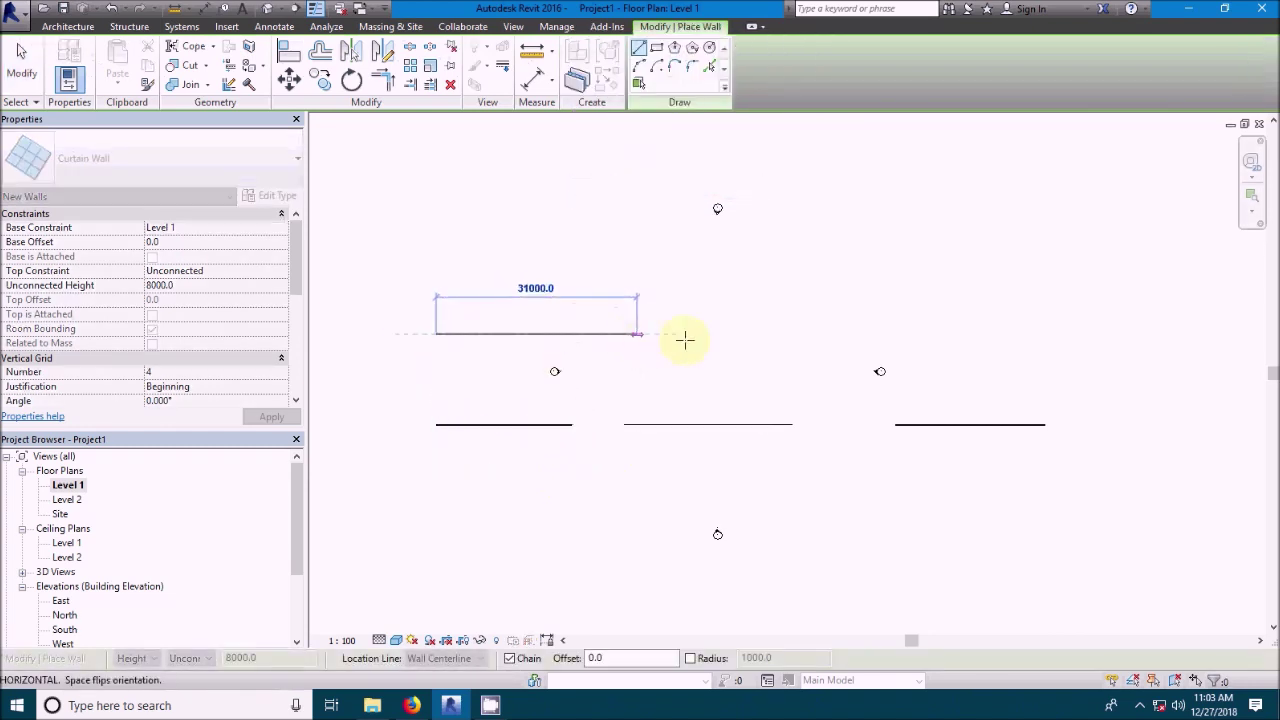
- Examine the new curtain wall's grid and mullions in the 3D view, comparing it with the original wall
click(267, 10)
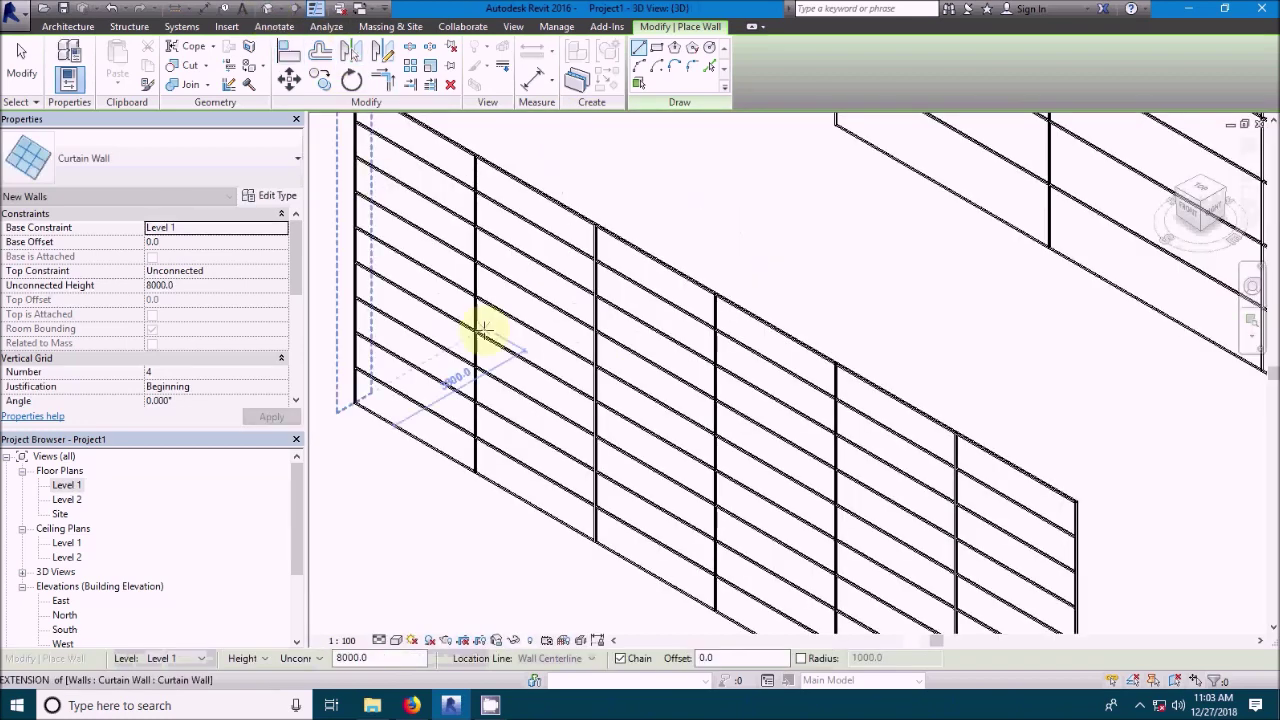
scroll(486, 337, down, 2)
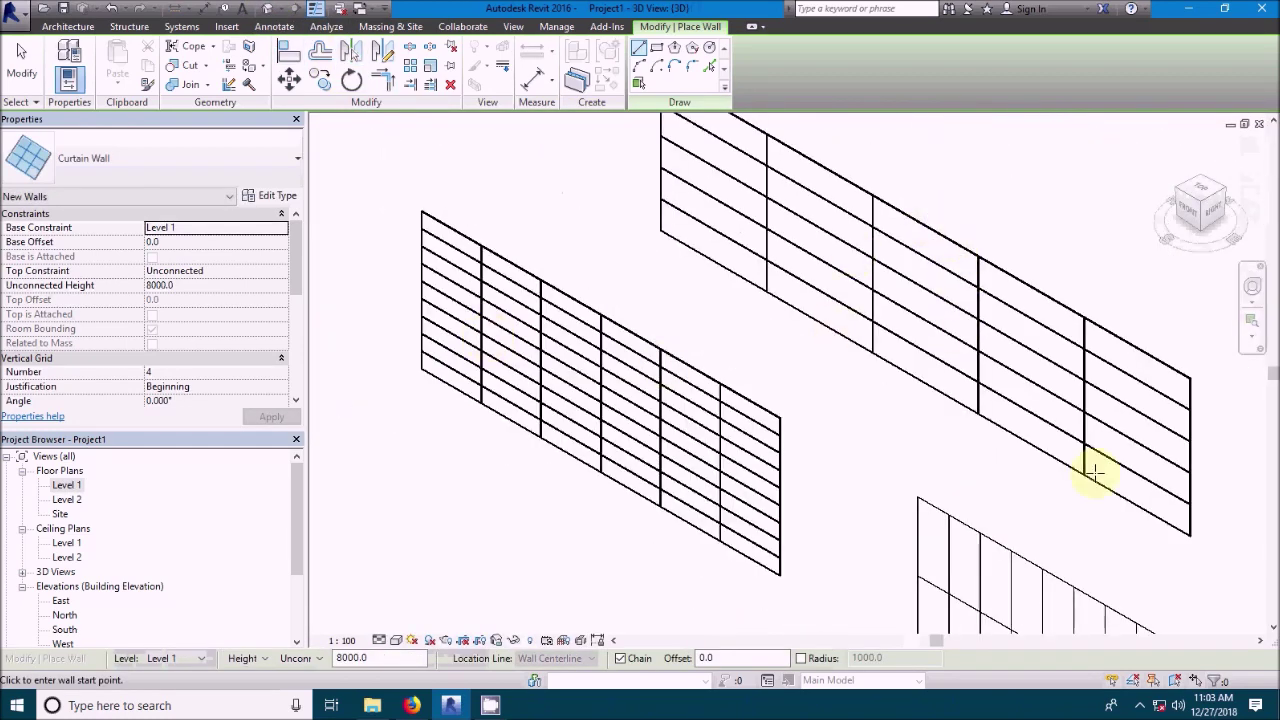
scroll(1103, 357, up, 4)
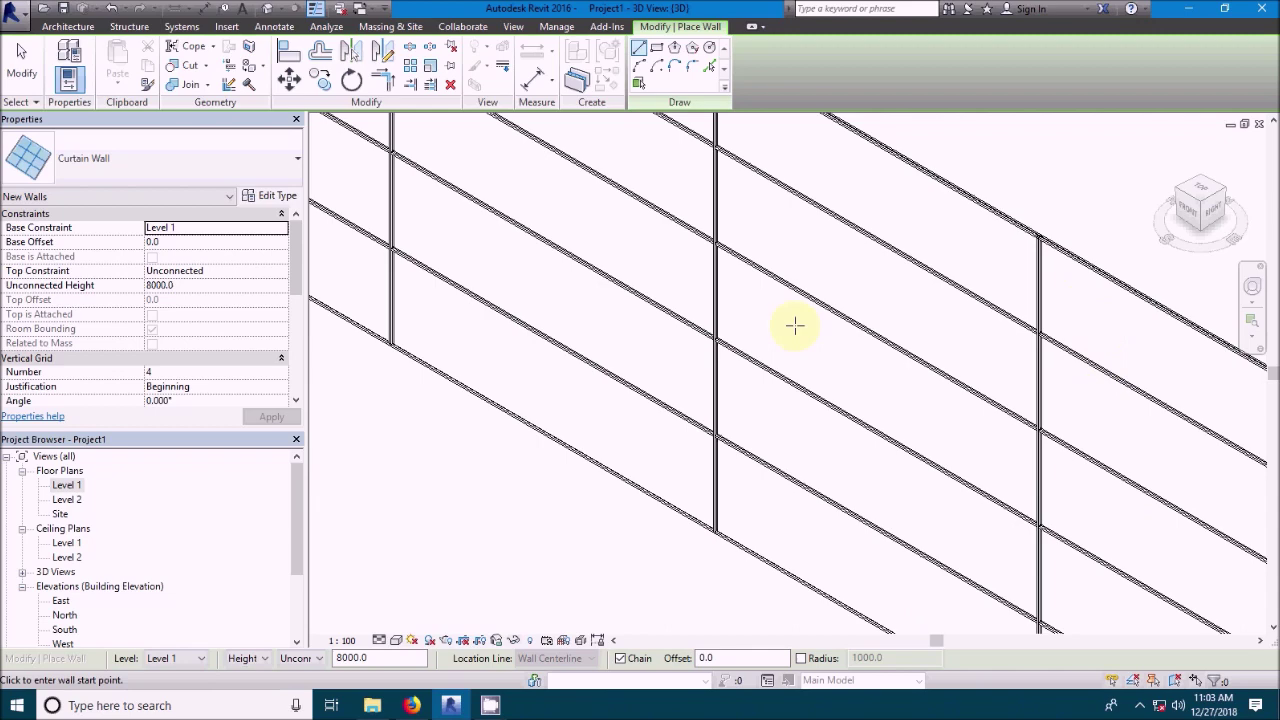
scroll(806, 400, down, 2)
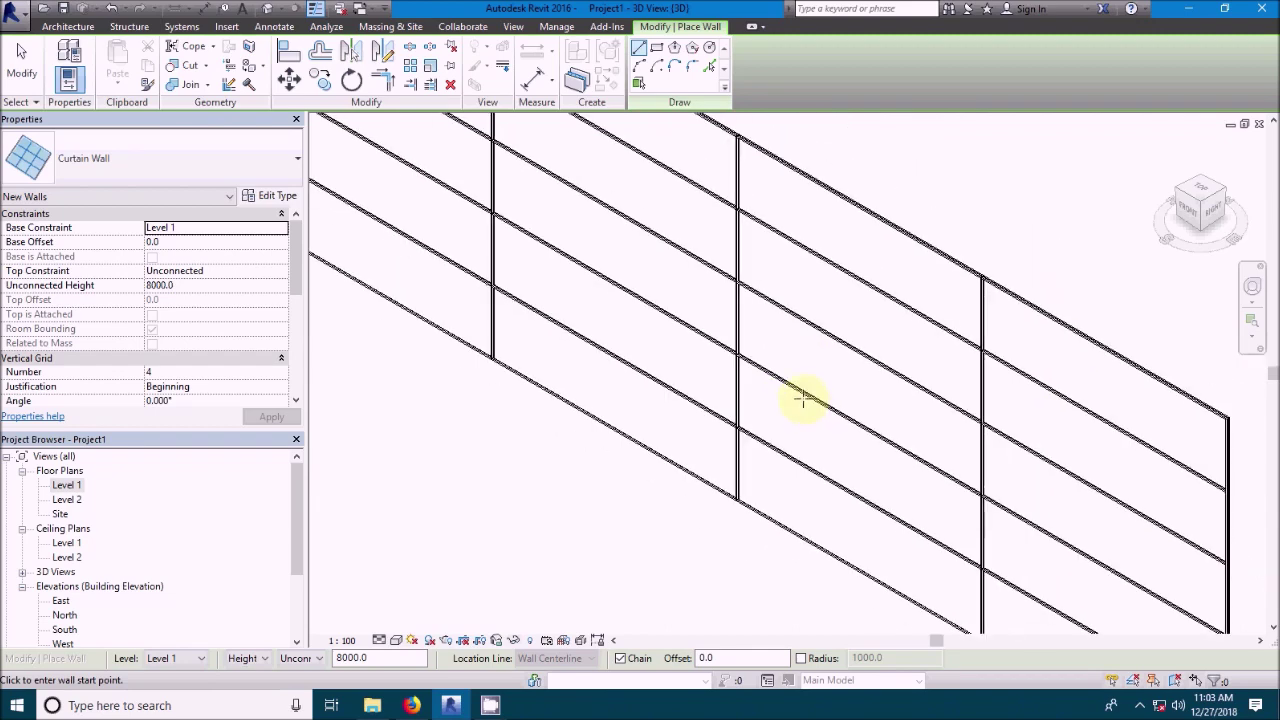
scroll(806, 400, down, 1)
click(1048, 707)
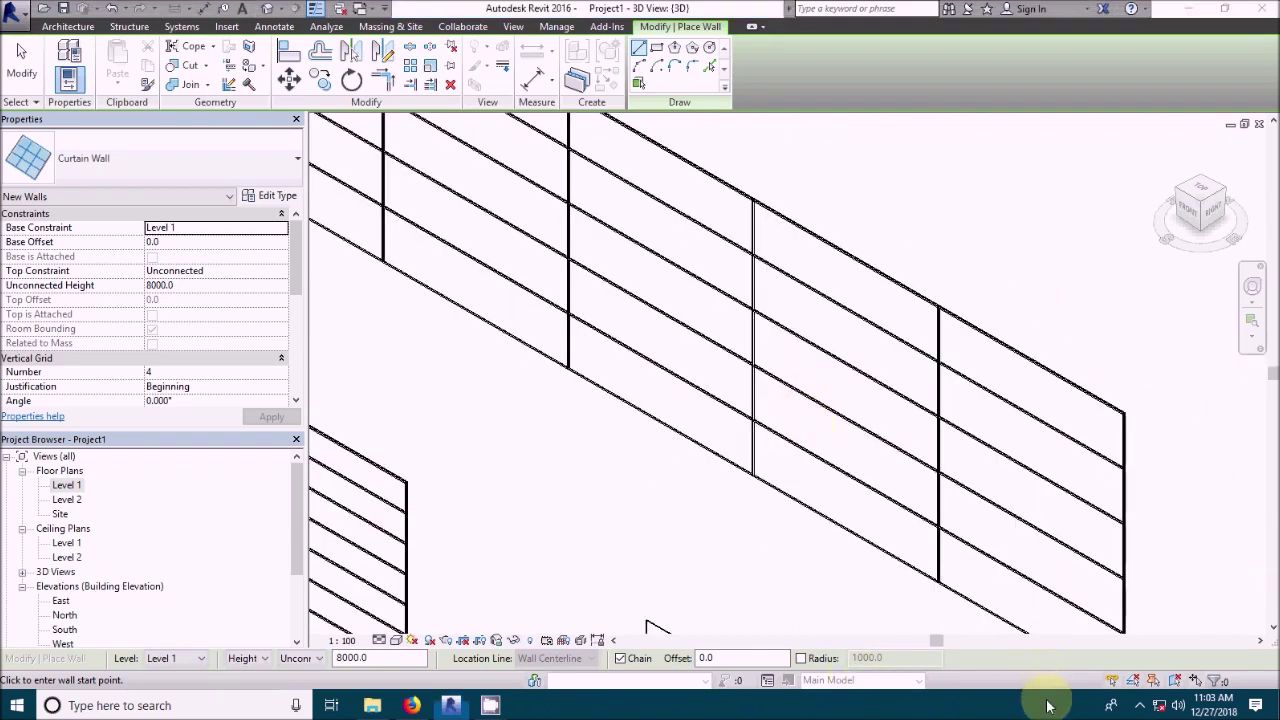